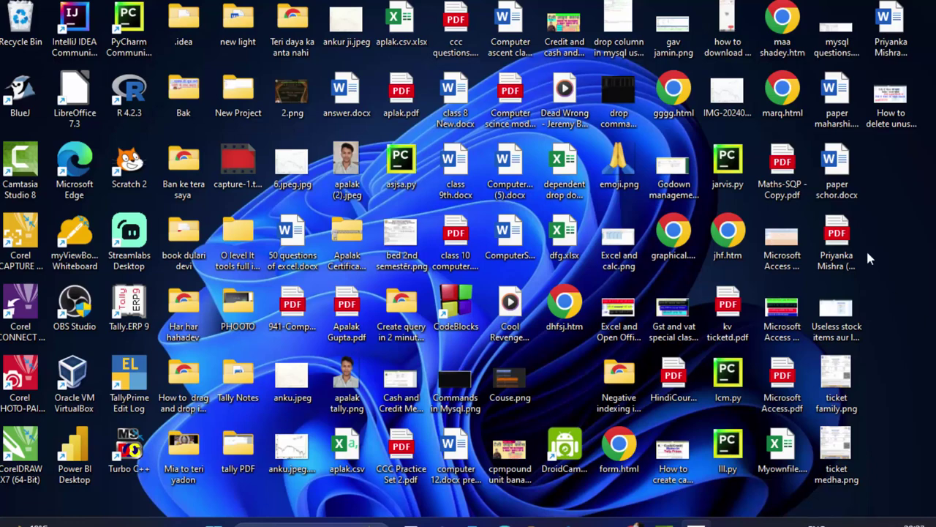
# Refresh the desktop and select the capture-1.trec file for removal.
pyautogui.rightClick(934, 190)
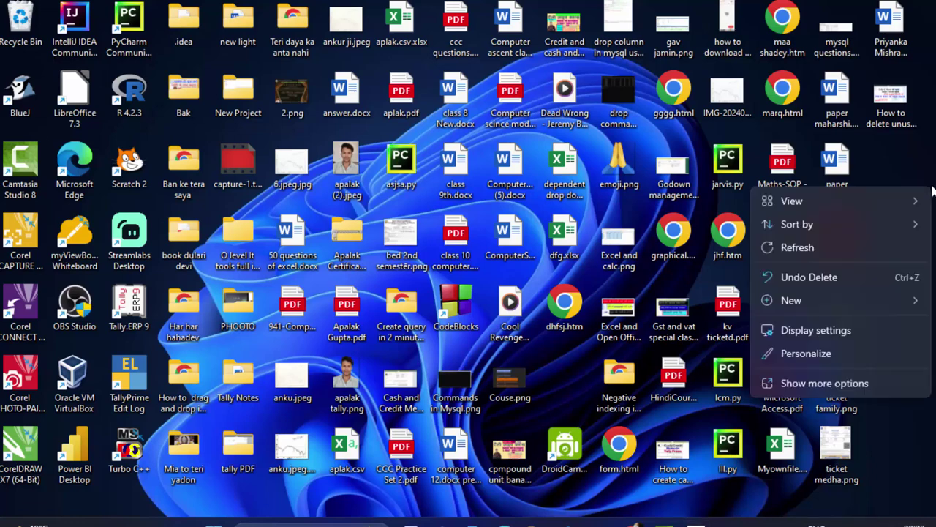
pyautogui.click(861, 246)
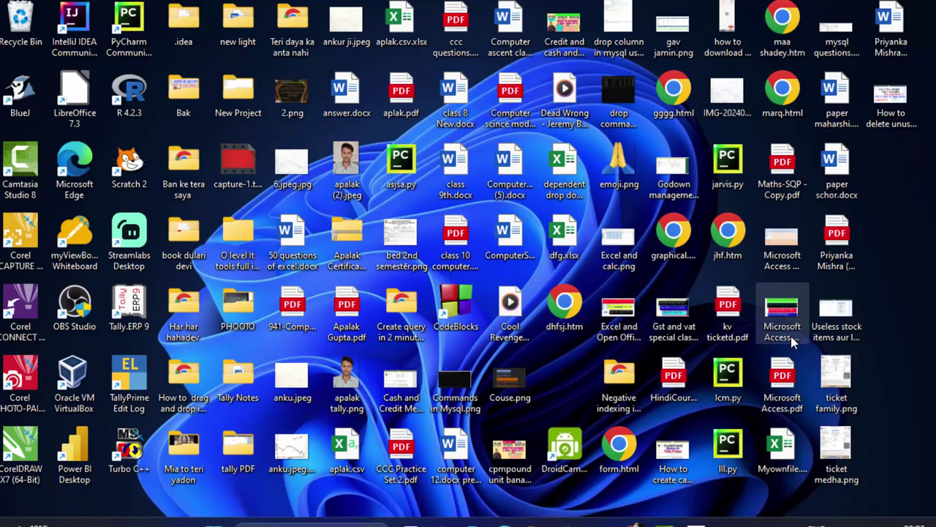
pyautogui.click(246, 164)
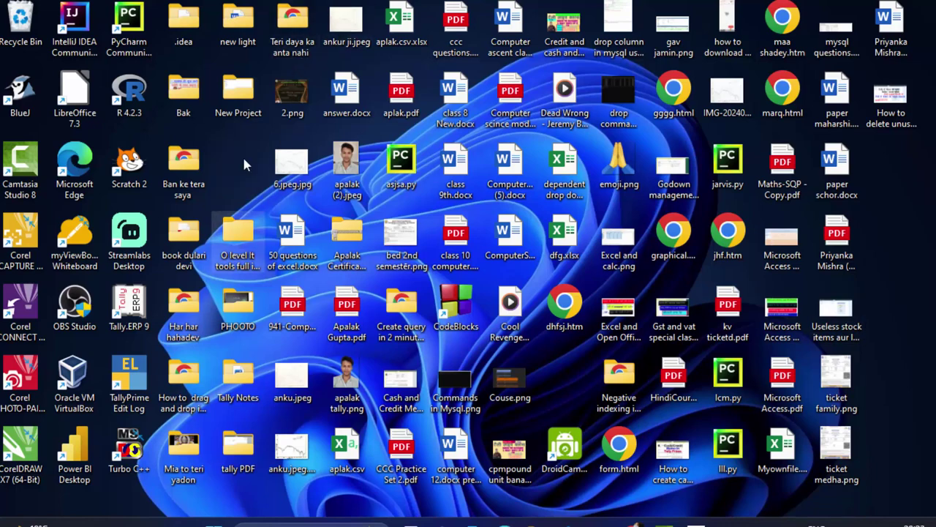
# Search the Start menu for 'msac' and launch Microsoft Access.
pyautogui.click(214, 523)
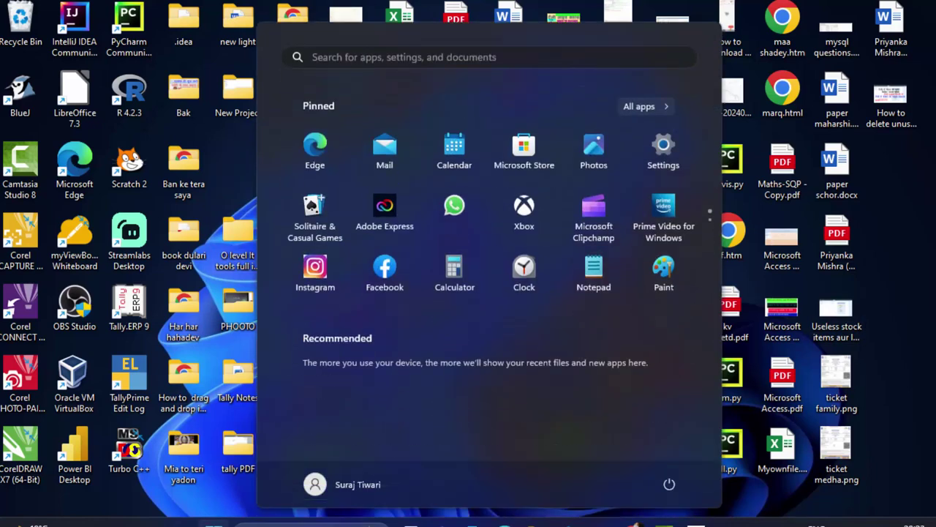
pyautogui.write('msac')
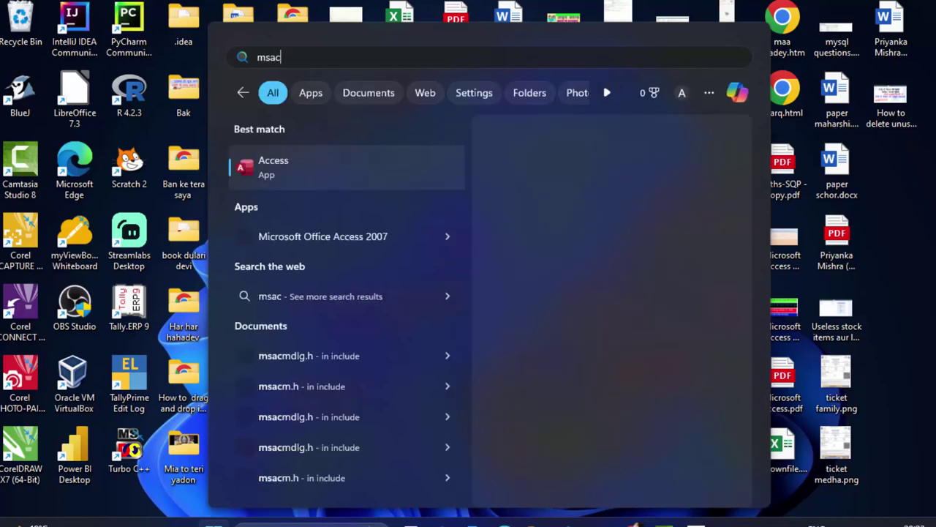
pyautogui.press('Return')
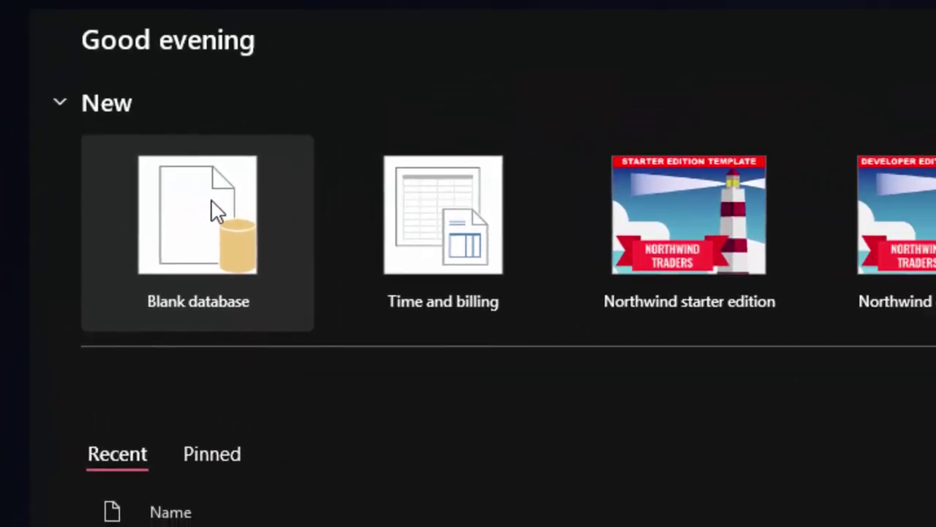
# Create a new blank database named Database255.accdb.
pyautogui.click(212, 200)
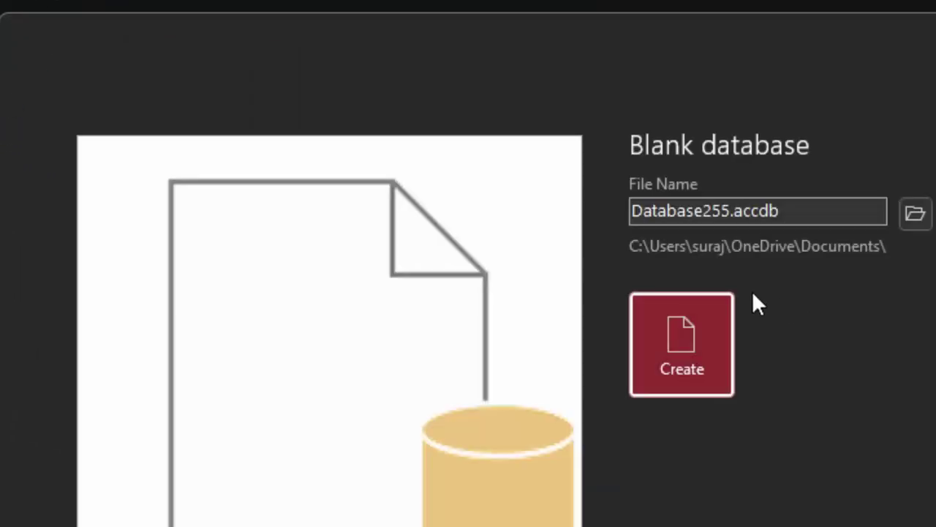
pyautogui.click(732, 211)
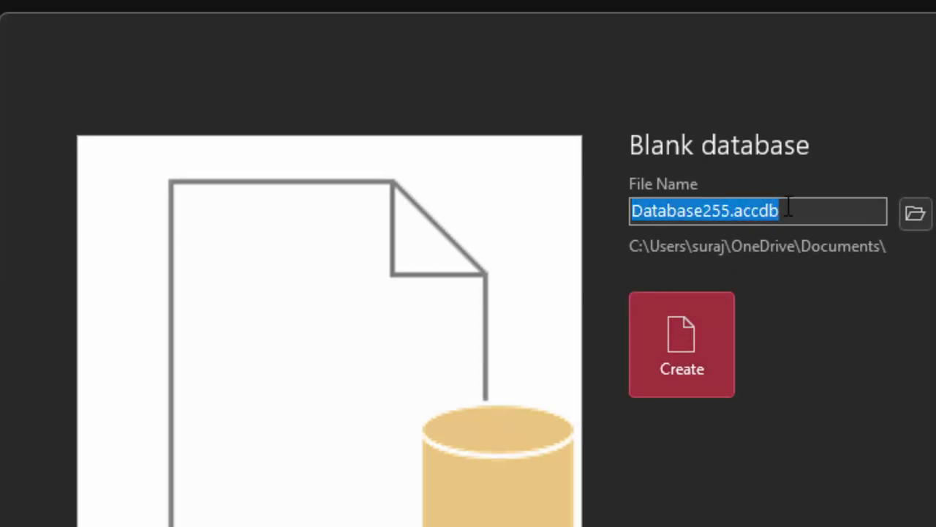
pyautogui.click(812, 222)
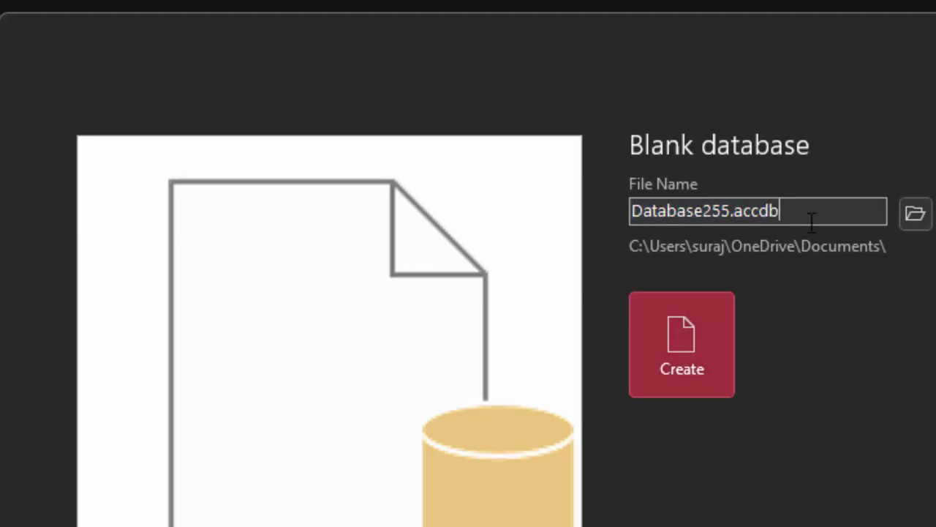
pyautogui.click(722, 346)
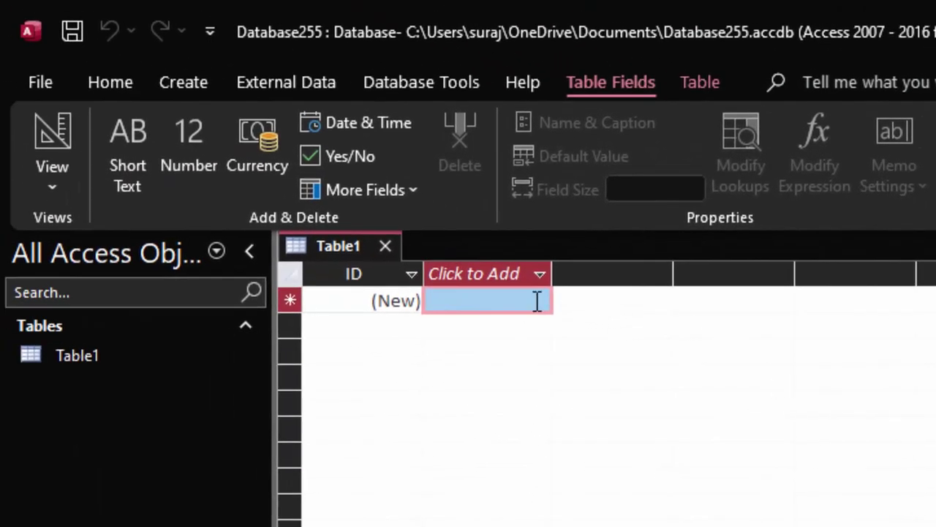
# Enter a sample record with values 'rest' and 'fds' in two new columns.
pyautogui.click(454, 277)
pyautogui.write('rest')
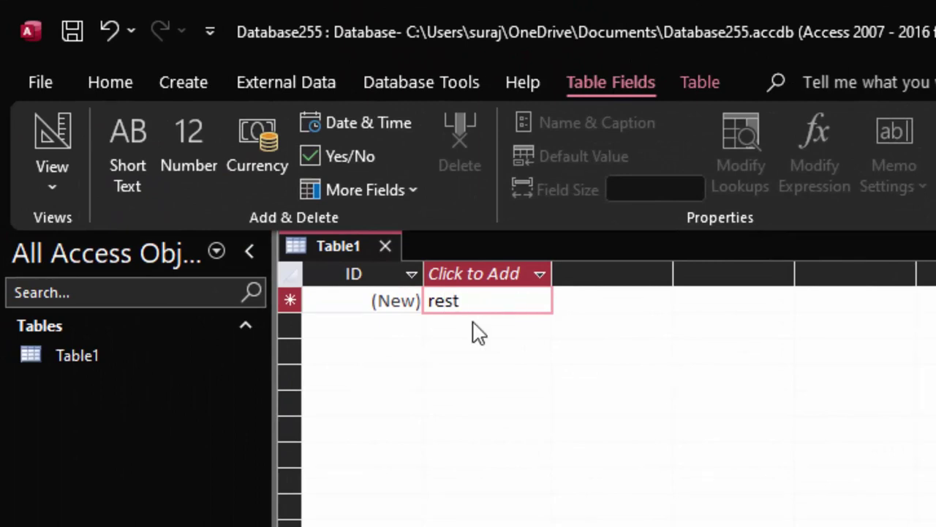
pyautogui.click(364, 297)
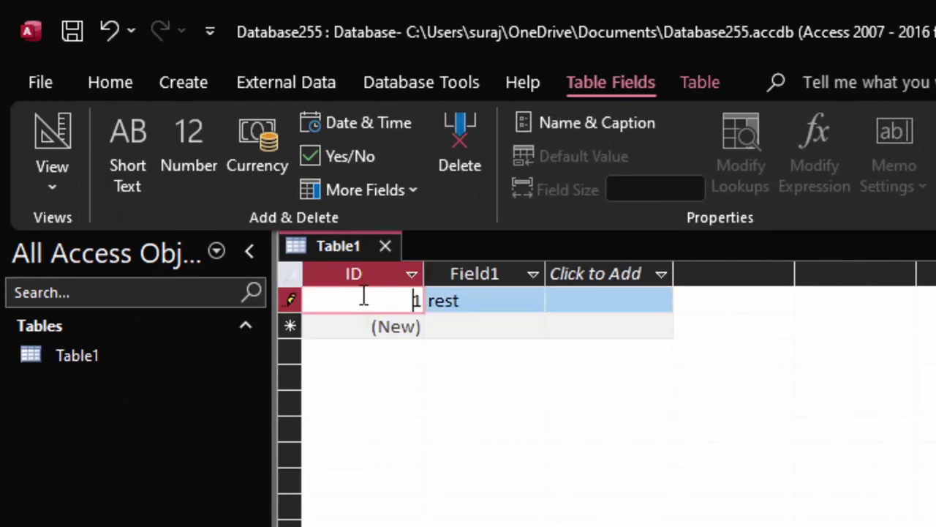
pyautogui.click(565, 297)
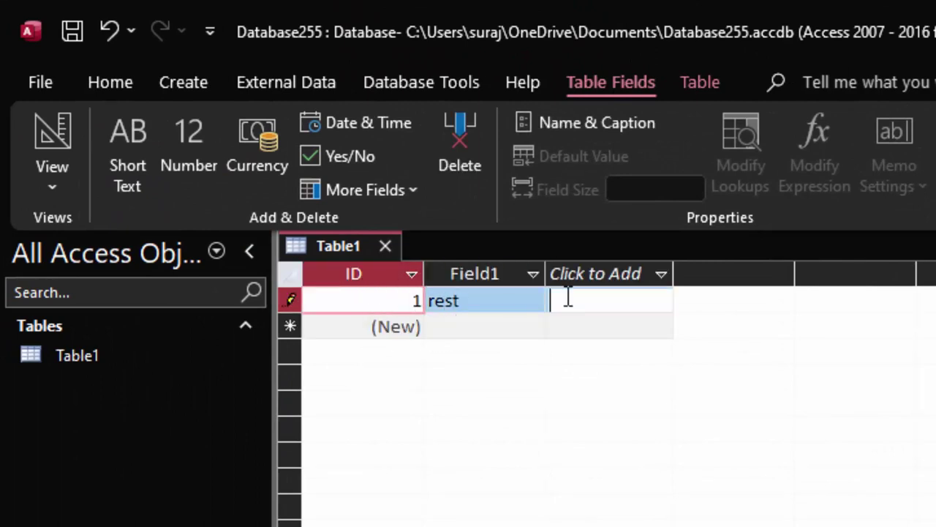
pyautogui.write('fds')
pyautogui.click(481, 324)
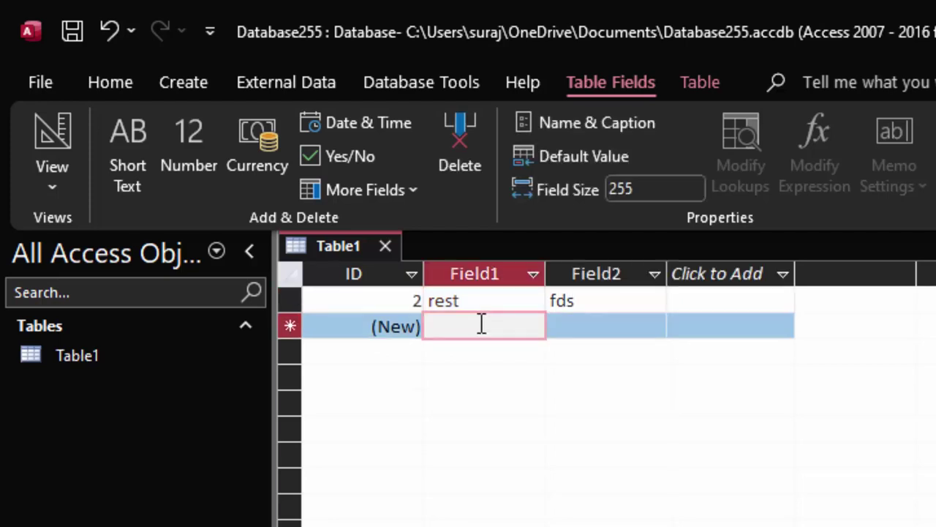
# Rename the Field2 column to hgfm and the Field1 column to Student.
pyautogui.doubleClick(619, 273)
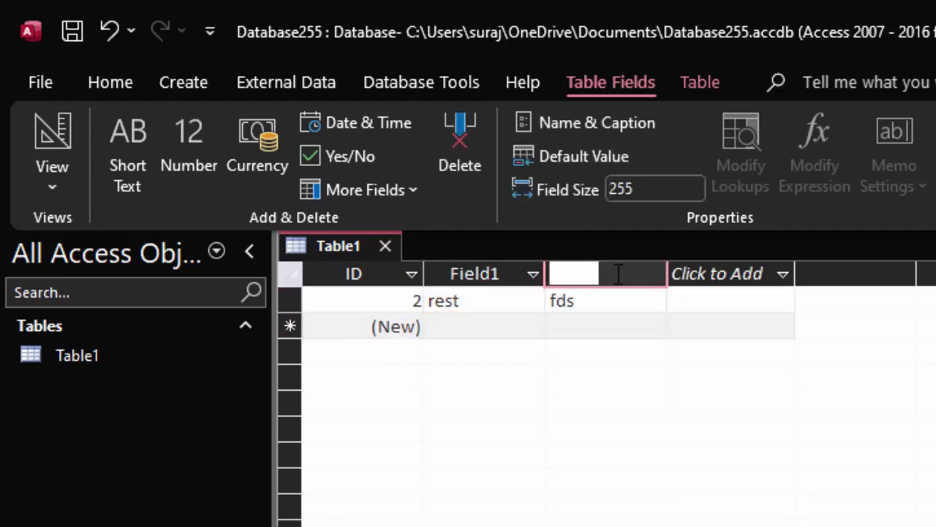
pyautogui.write('hgfm')
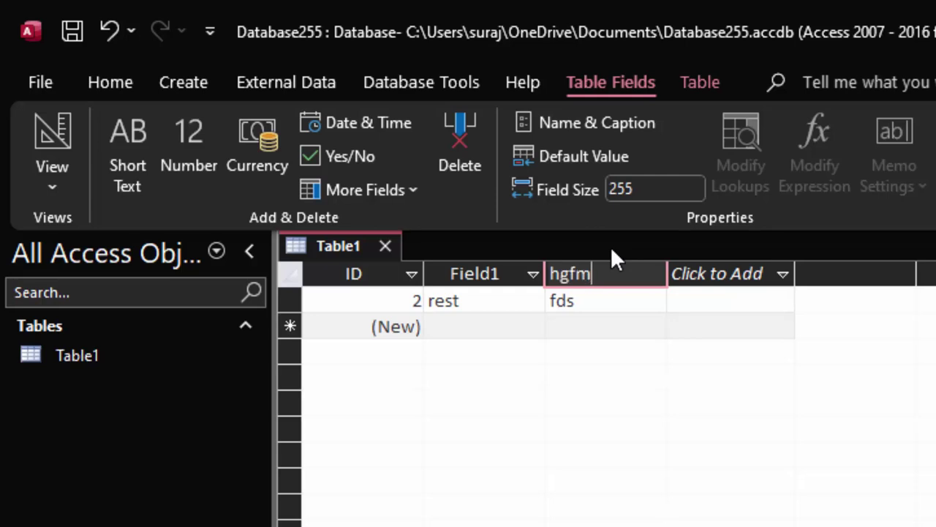
pyautogui.press('Return')
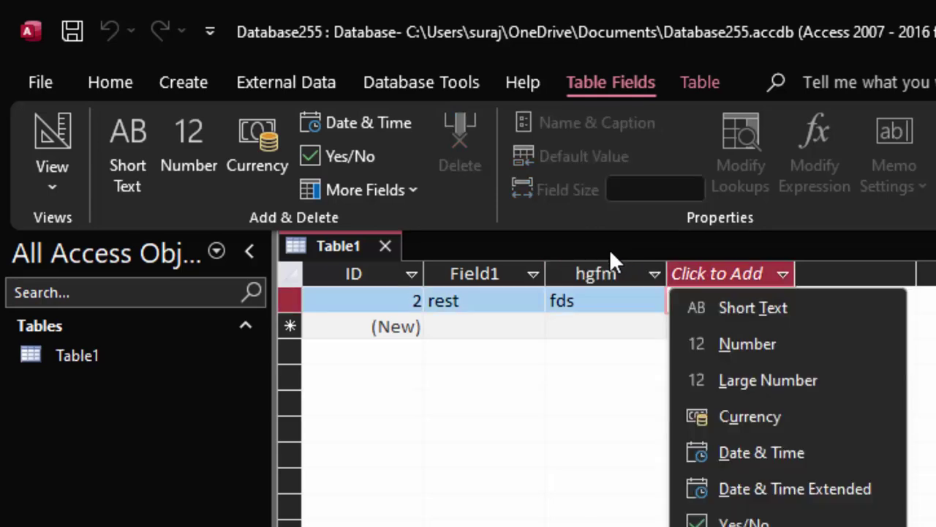
pyautogui.click(495, 271)
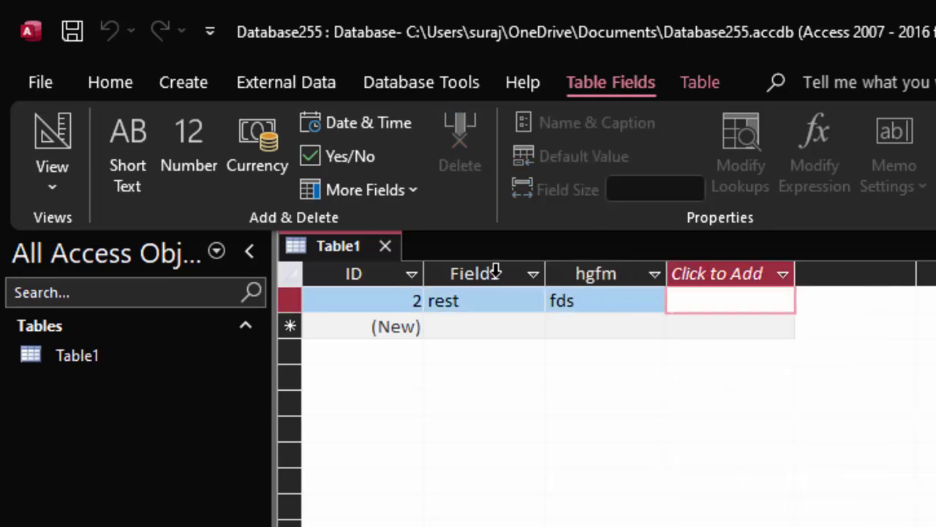
pyautogui.click(497, 272)
pyautogui.doubleClick(501, 272)
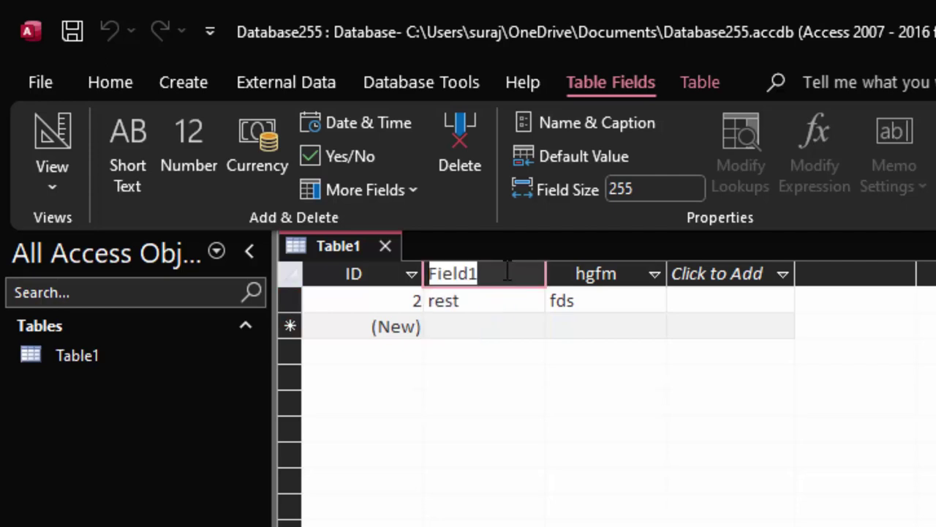
pyautogui.press('BackSpace')
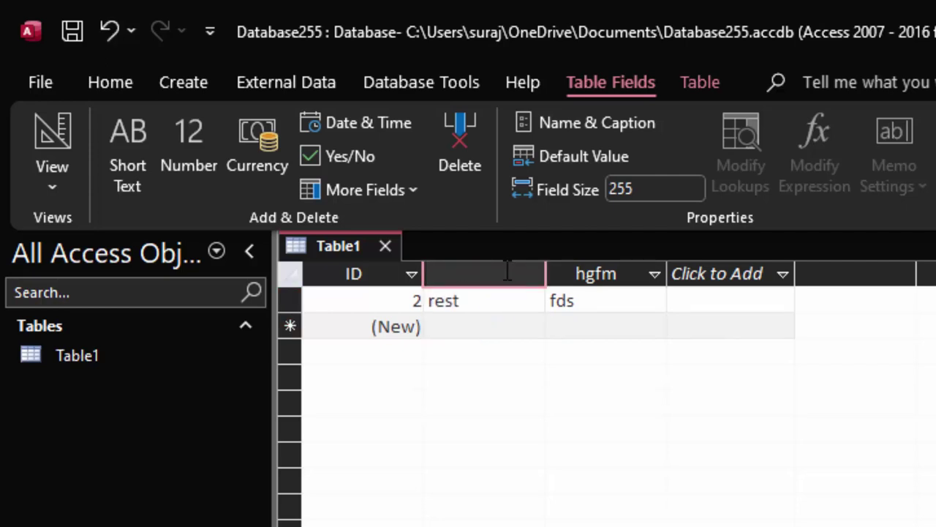
pyautogui.write('Student')
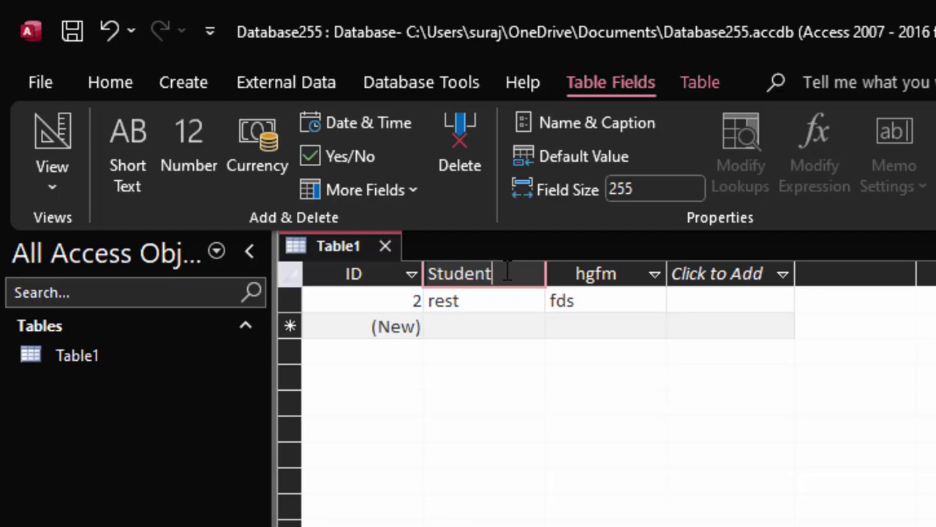
pyautogui.press('Return')
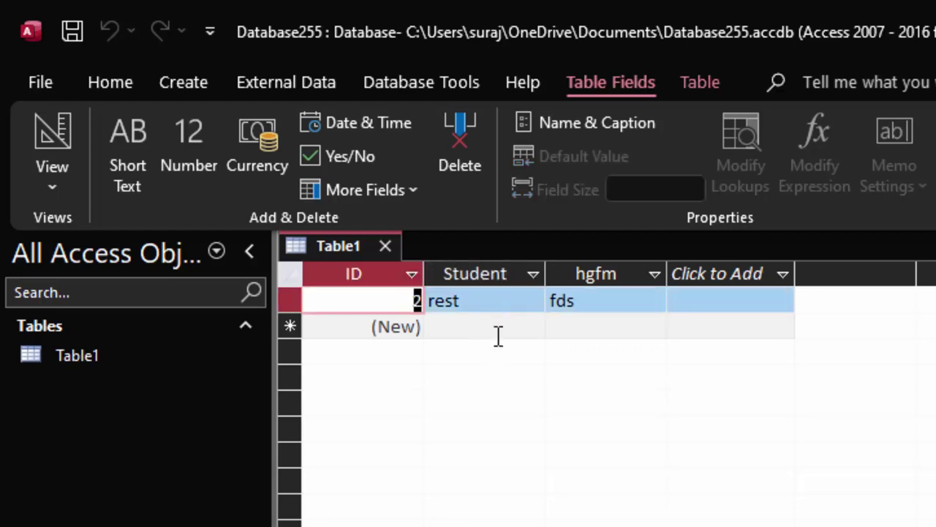
pyautogui.click(493, 326)
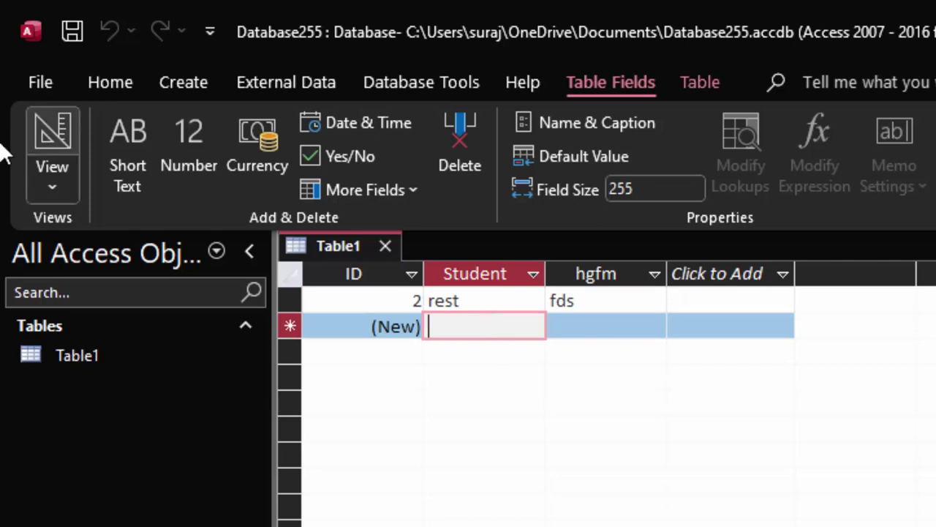
# Switch Table1 to Design view, saving it as Registration_T.
pyautogui.click(50, 189)
pyautogui.click(56, 292)
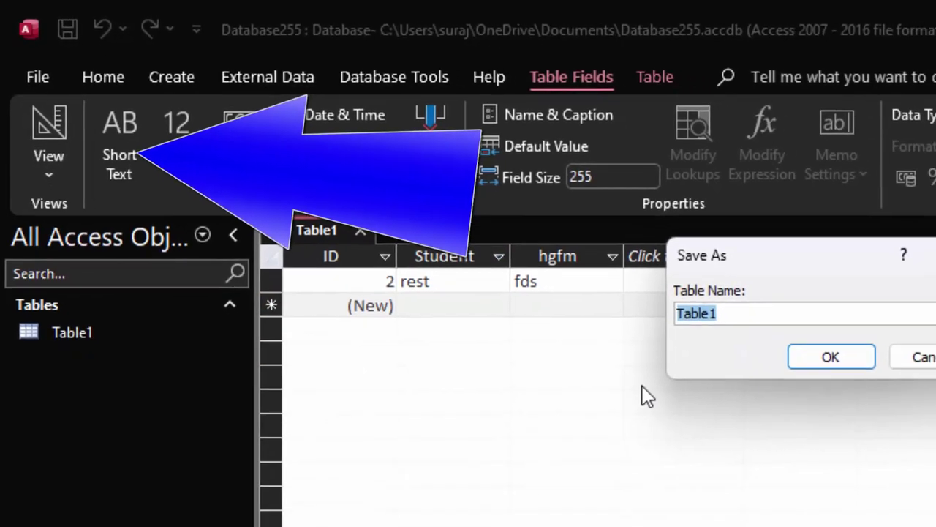
pyautogui.press('BackSpace')
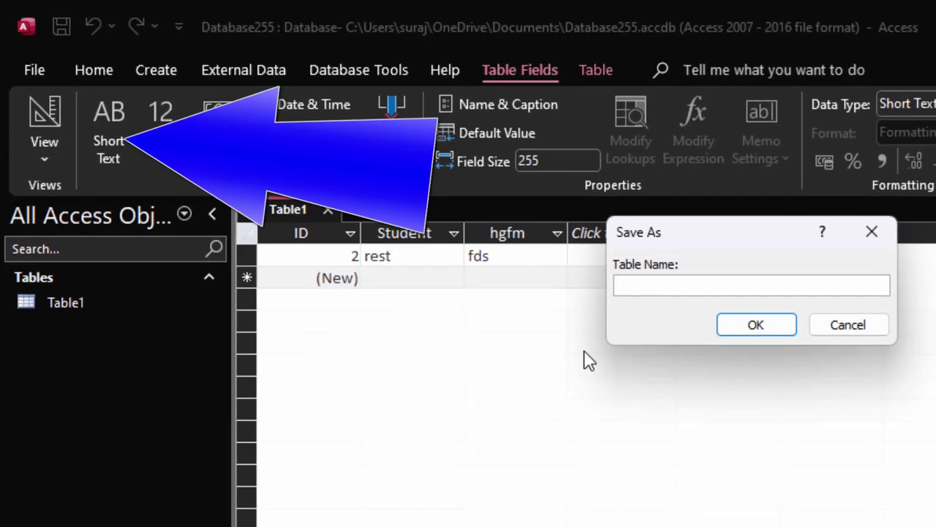
pyautogui.write('Reg')
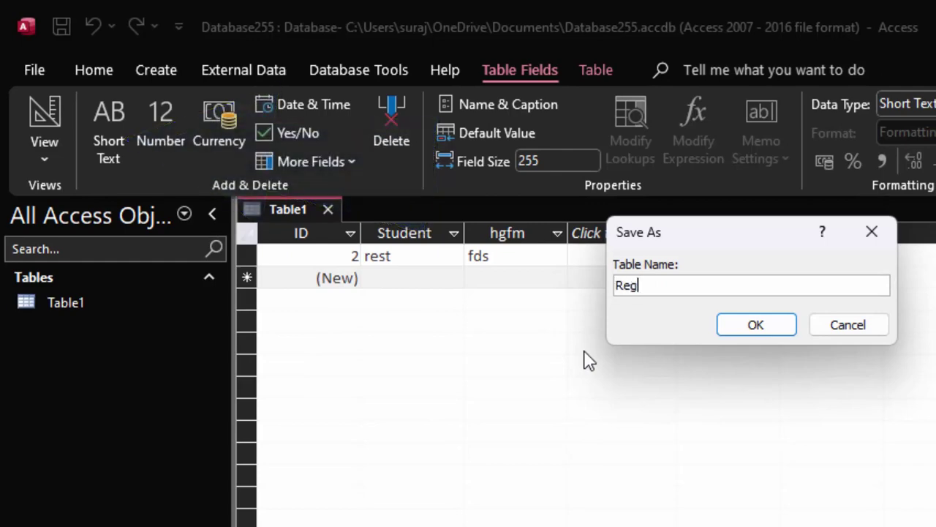
pyautogui.write('is')
pyautogui.write('trat')
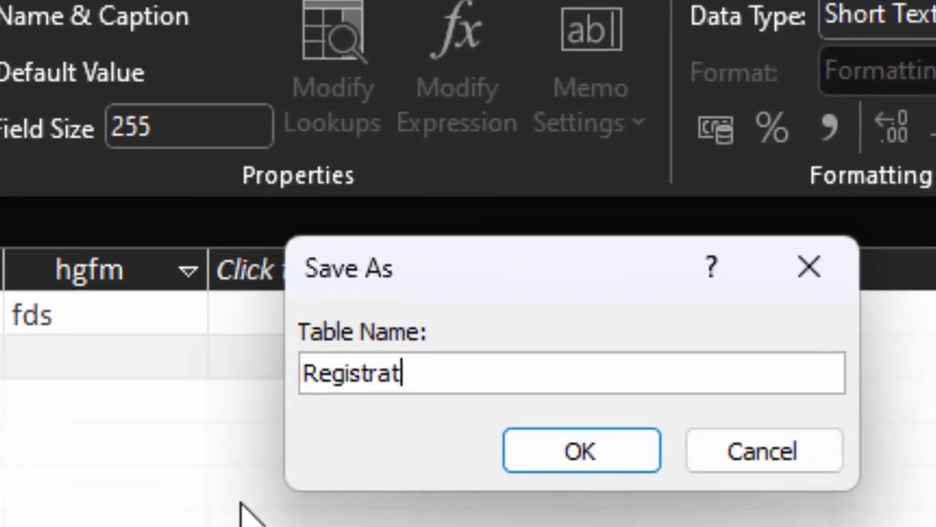
pyautogui.write('io')
pyautogui.write('n')
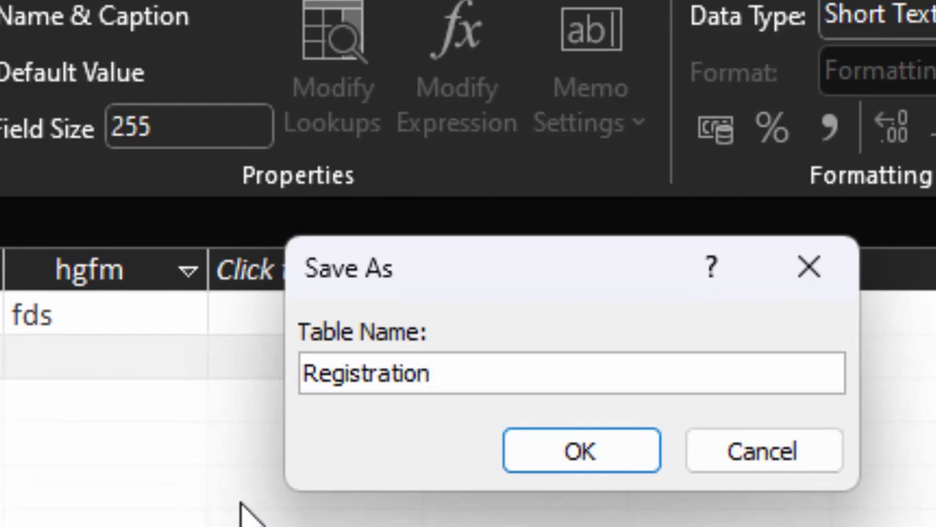
pyautogui.write('_T')
pyautogui.press('Return')
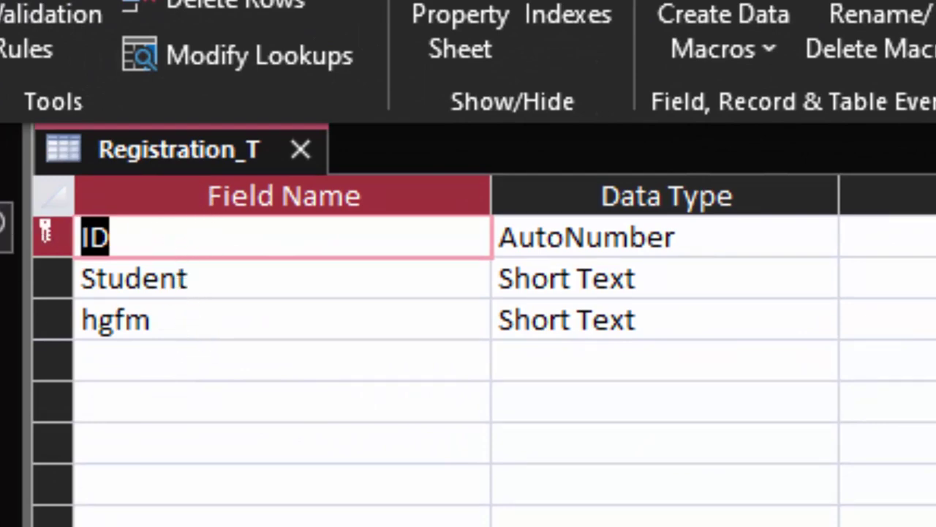
# Rename the ID field to Registration_id and change its type from AutoNumber to Short Text.
pyautogui.click(128, 237)
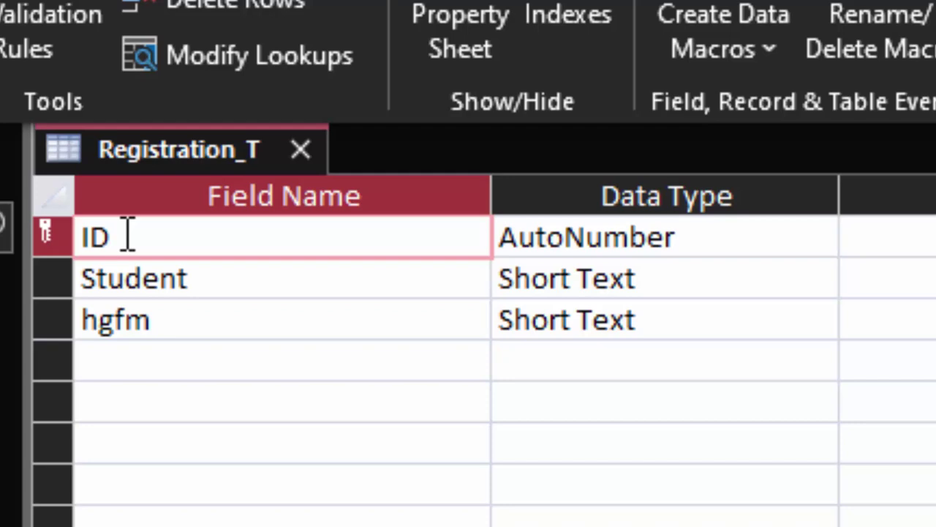
pyautogui.press('BackSpace')
pyautogui.press('BackSpace')
pyautogui.write('Reg')
pyautogui.write('istrat')
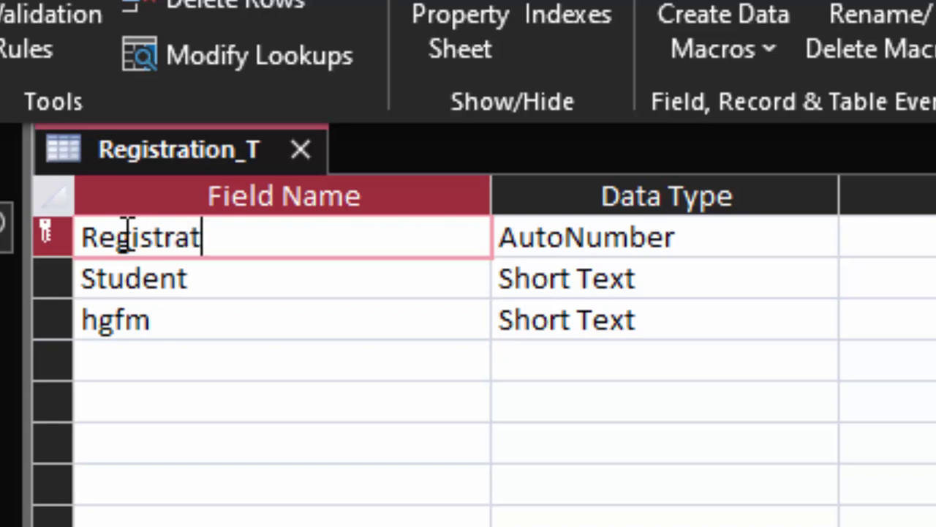
pyautogui.write('ion_')
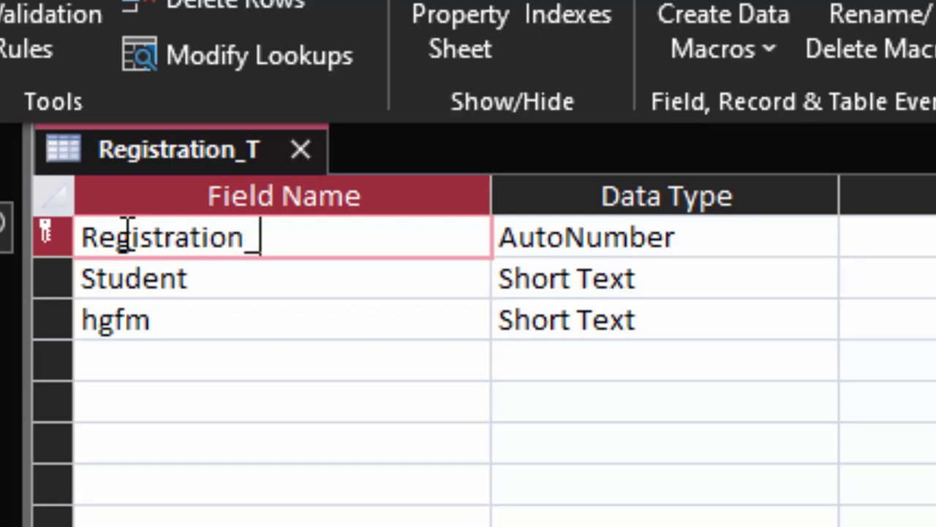
pyautogui.write('id')
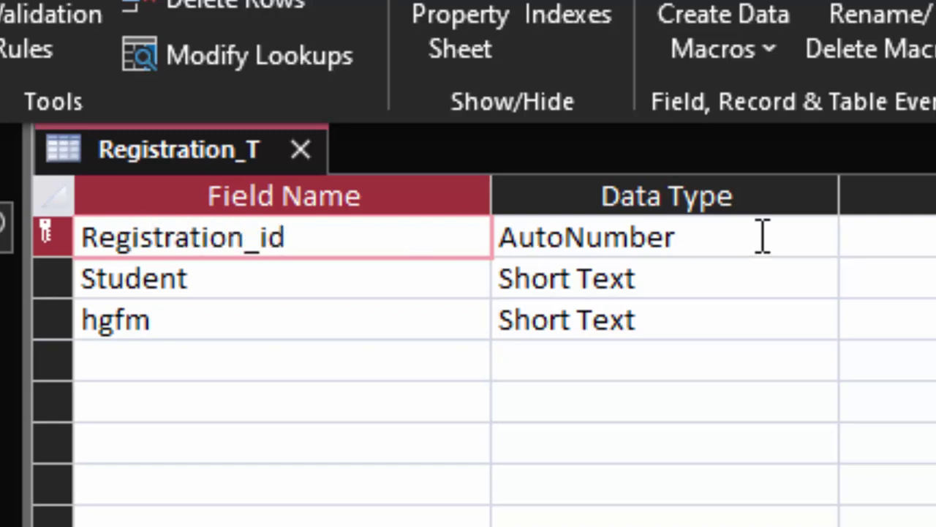
pyautogui.click(782, 235)
pyautogui.click(817, 237)
pyautogui.click(697, 278)
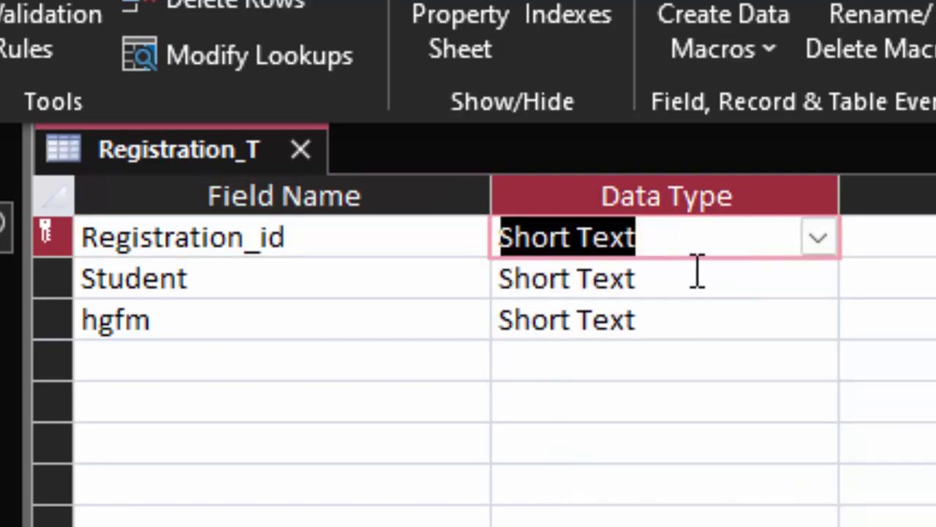
# Rename the Student field to Name_of_Student.
pyautogui.moveTo(190, 278); pyautogui.dragTo(14, 289)
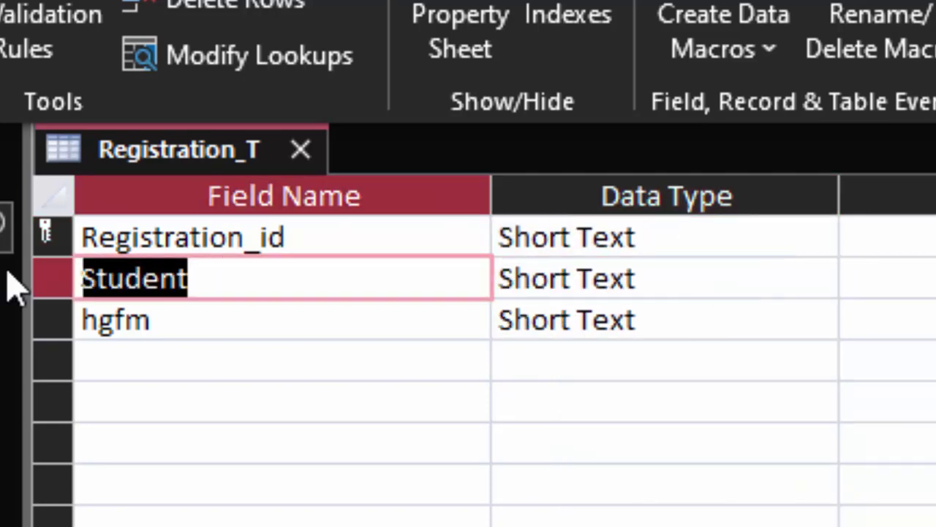
pyautogui.press('BackSpace')
pyautogui.write('Name_')
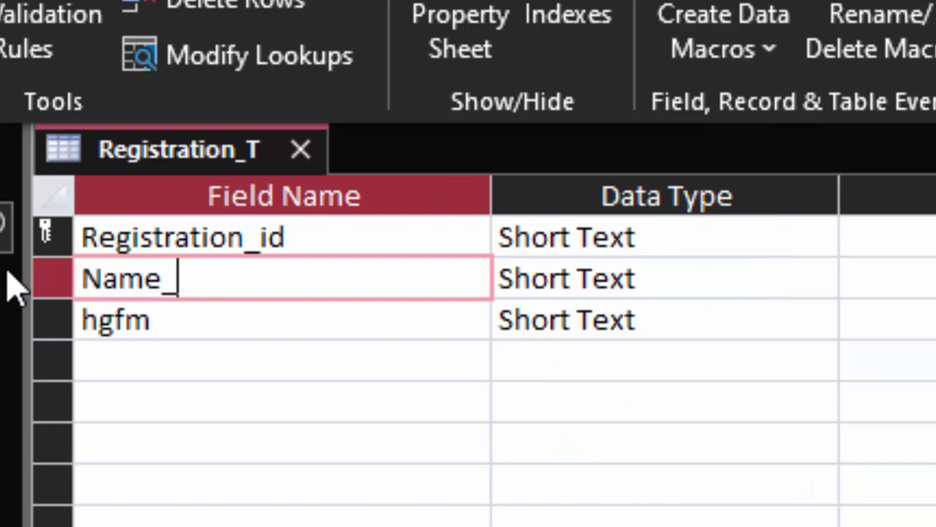
pyautogui.write('of_St')
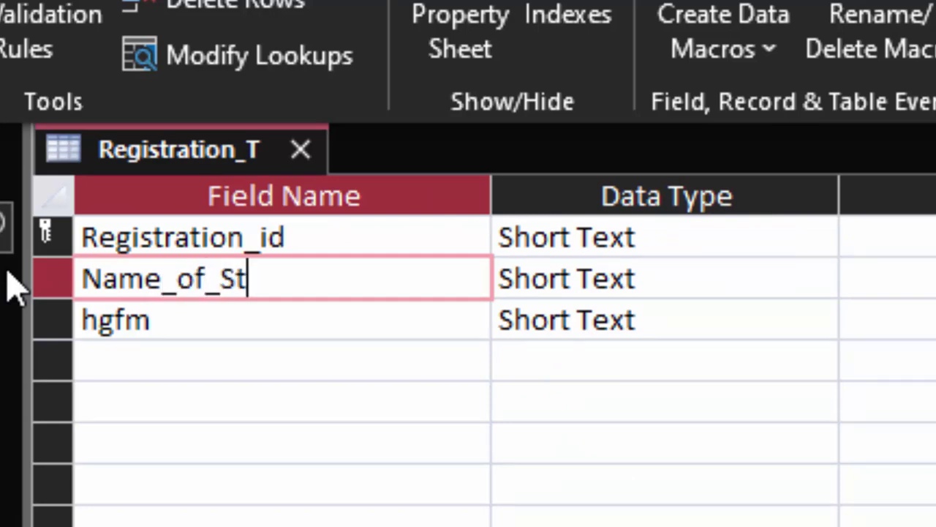
pyautogui.write('udent')
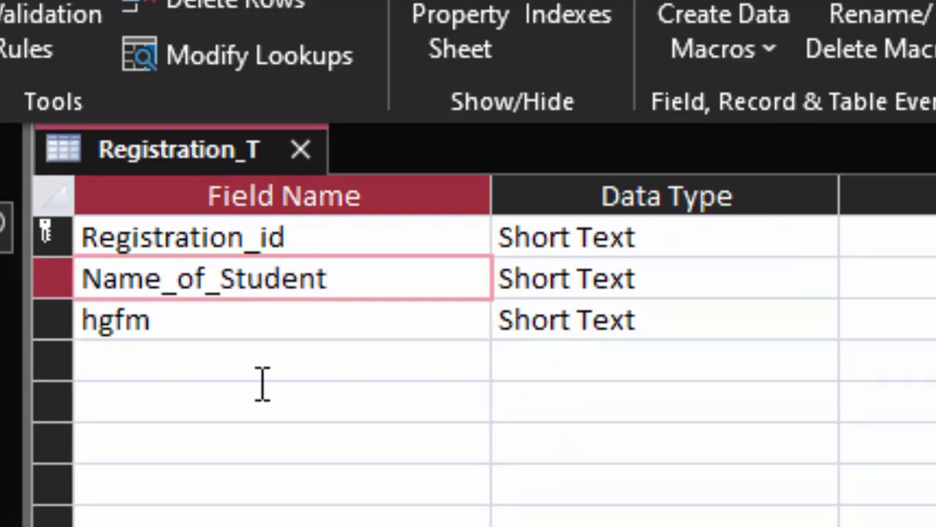
pyautogui.click(756, 286)
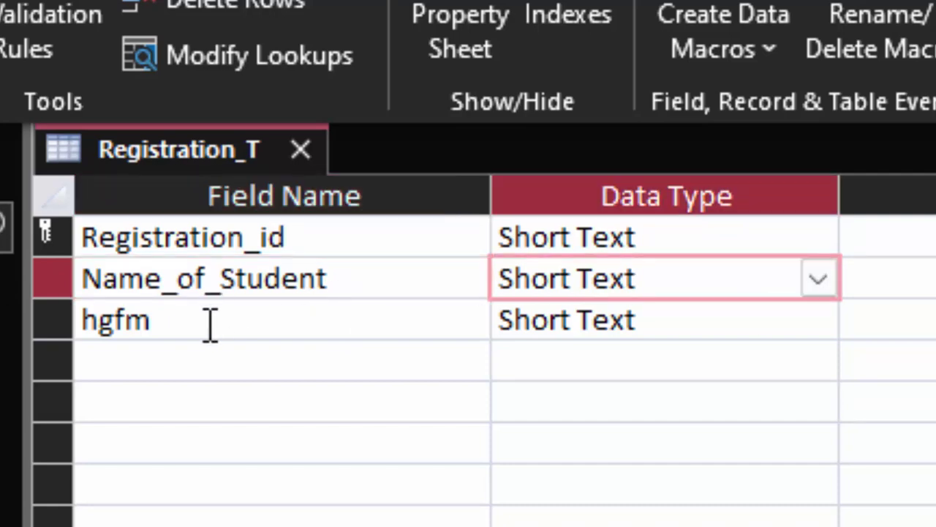
# Delete the hgfm field from the table design.
pyautogui.click(50, 320)
pyautogui.rightClick(46, 322)
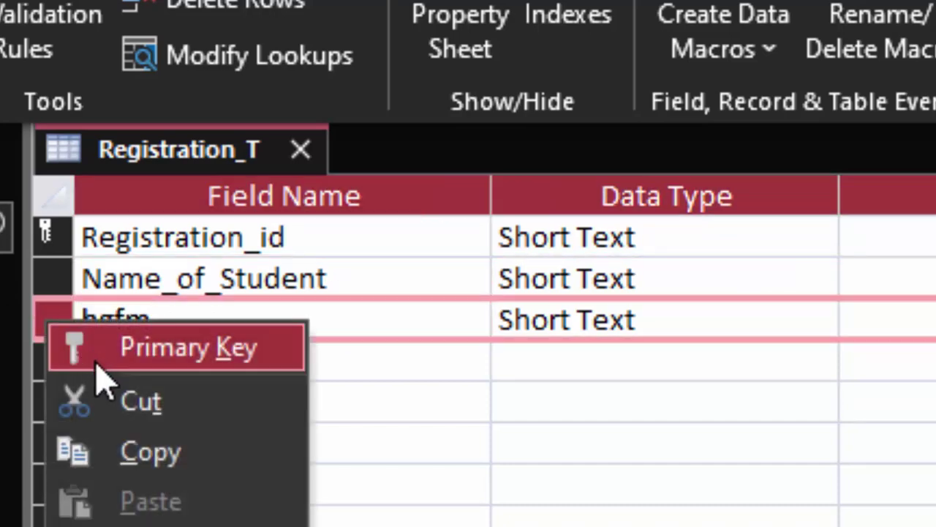
pyautogui.click(106, 395)
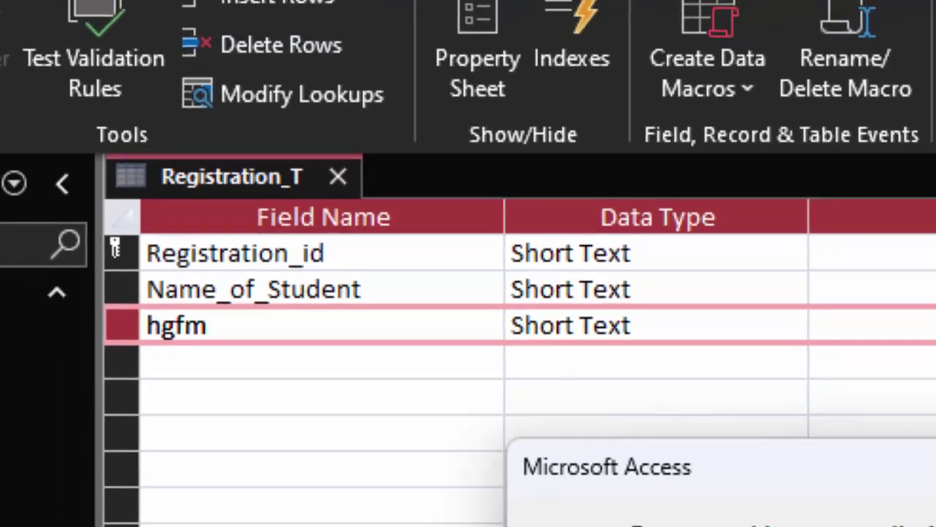
pyautogui.press('Return')
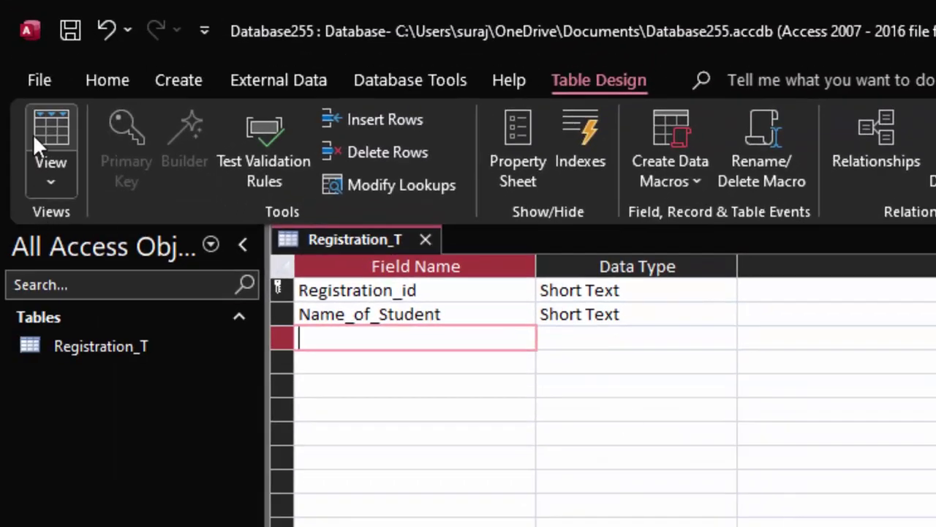
# Save the design, widen both columns in Datasheet view, and clear the Registration_id value 2.
pyautogui.click(36, 139)
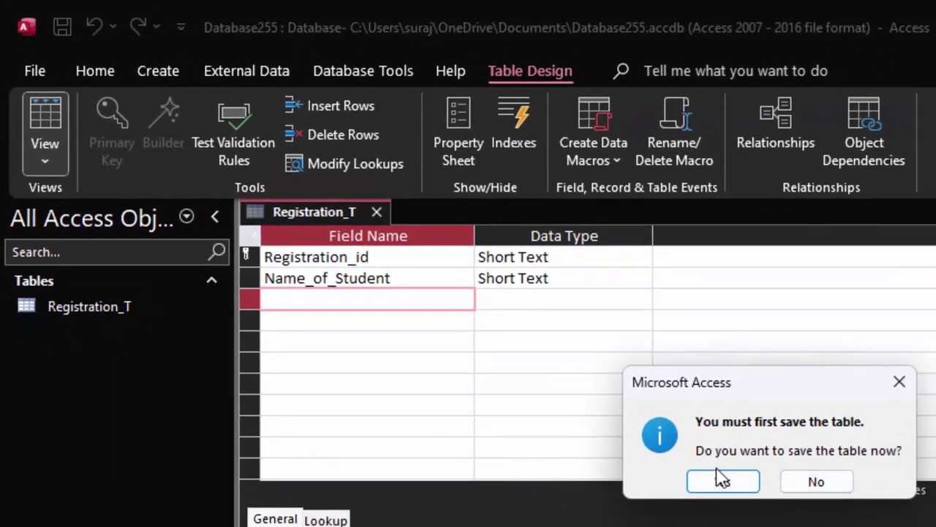
pyautogui.click(719, 483)
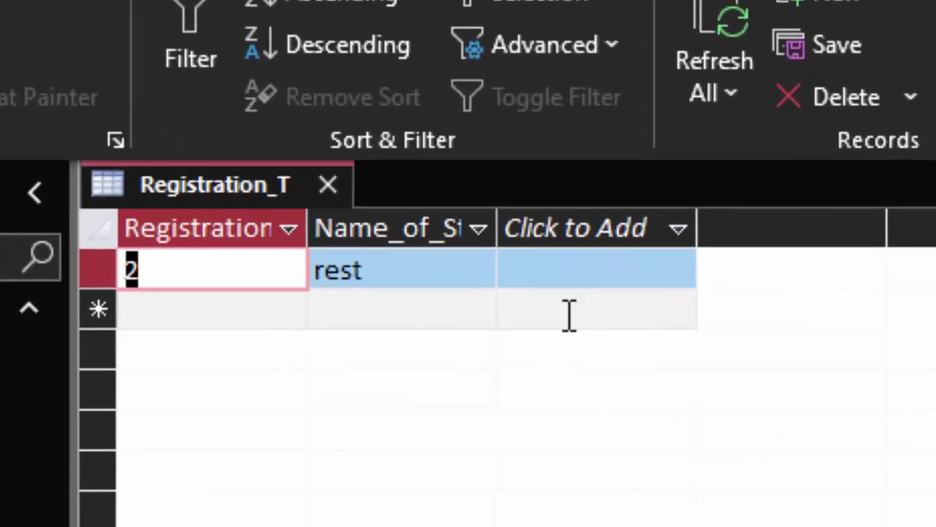
pyautogui.moveTo(498, 225); pyautogui.dragTo(677, 332)
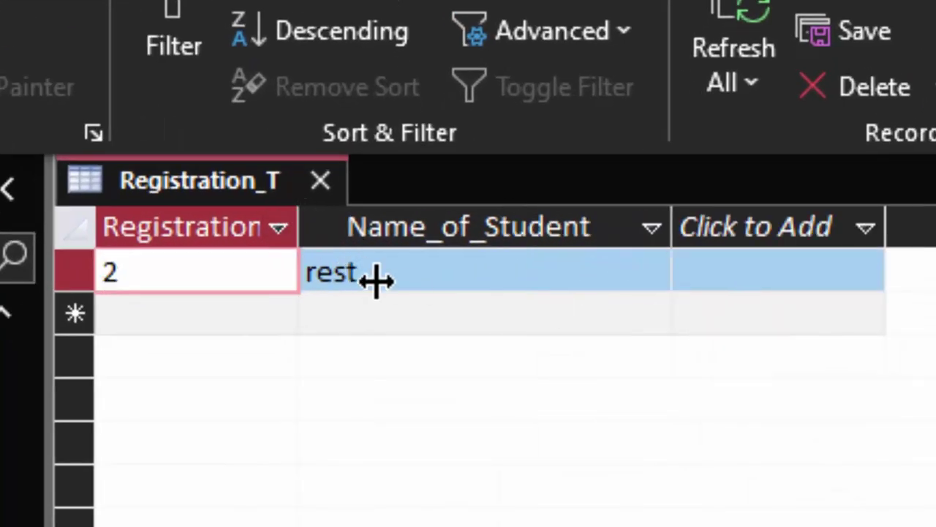
pyautogui.moveTo(376, 279); pyautogui.dragTo(422, 315)
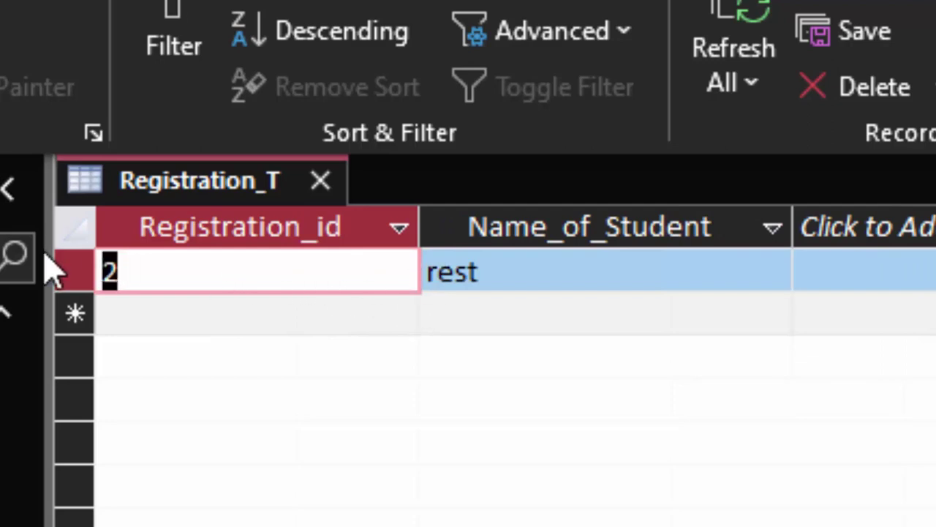
pyautogui.press('BackSpace')
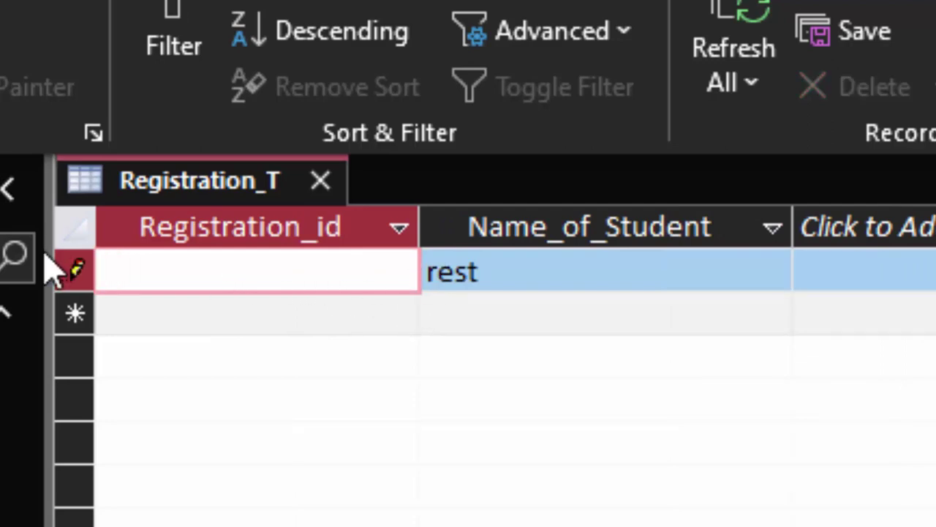
# Fill the first record as AA001, replacing the placeholder 'rest' with a student name.
pyautogui.write('AA')
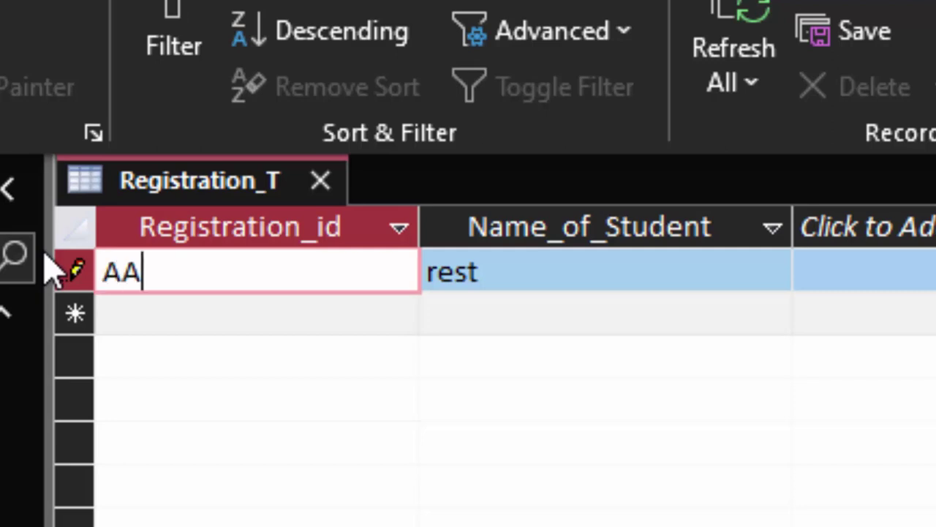
pyautogui.write('001')
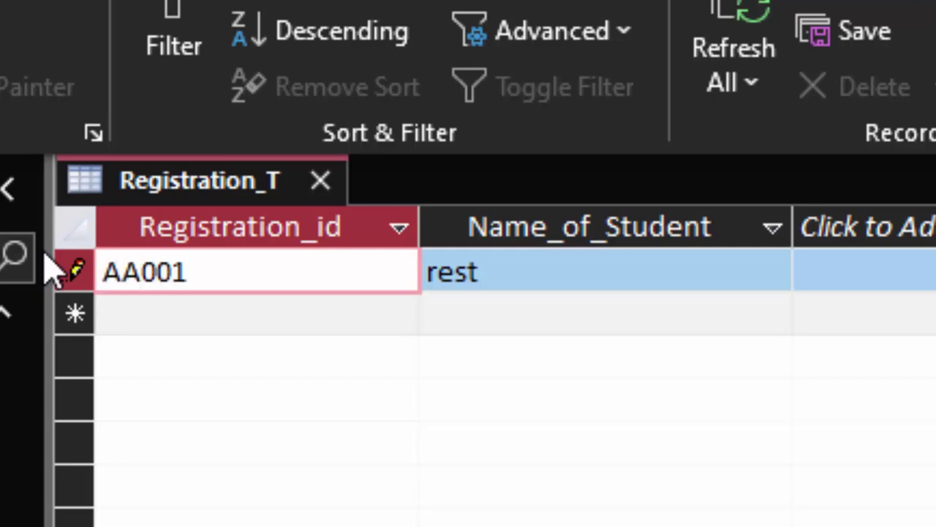
pyautogui.press('Tab')
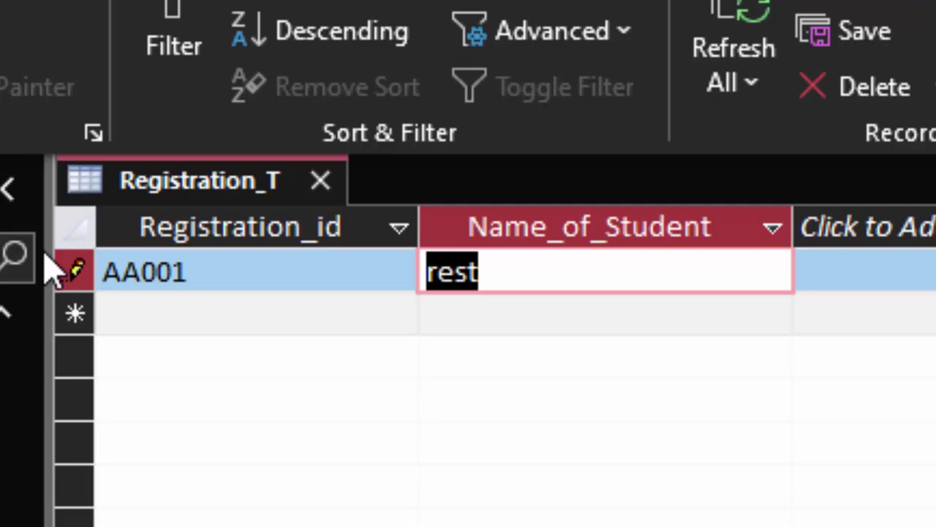
pyautogui.press('BackSpace')
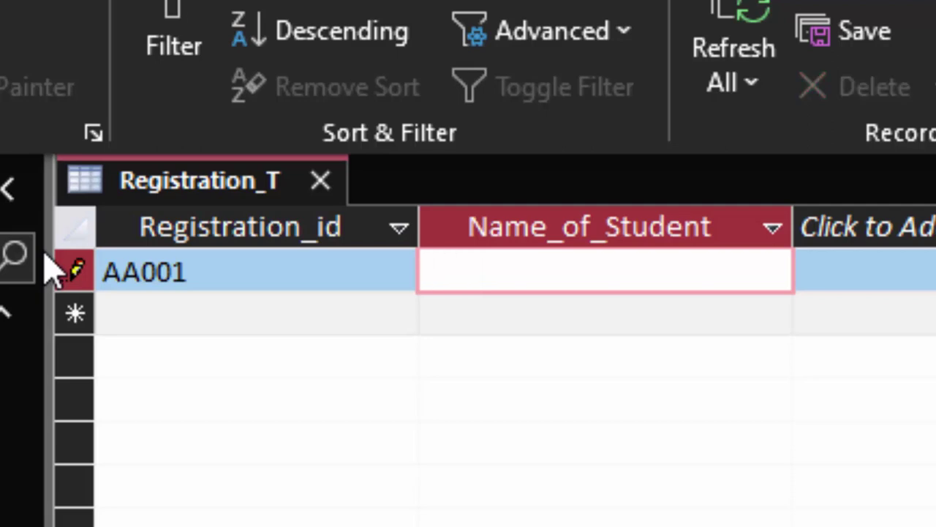
pyautogui.write('Avan')
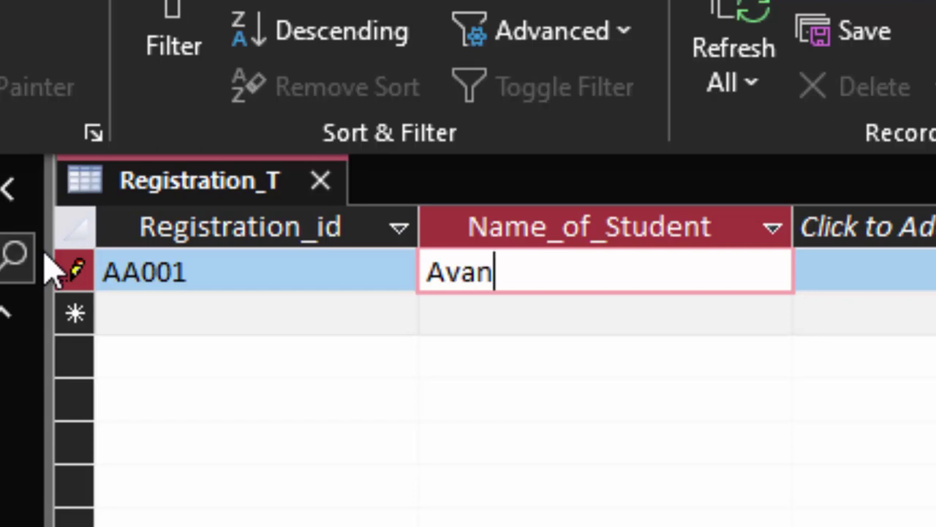
pyautogui.write('ish')
pyautogui.press('Tab')
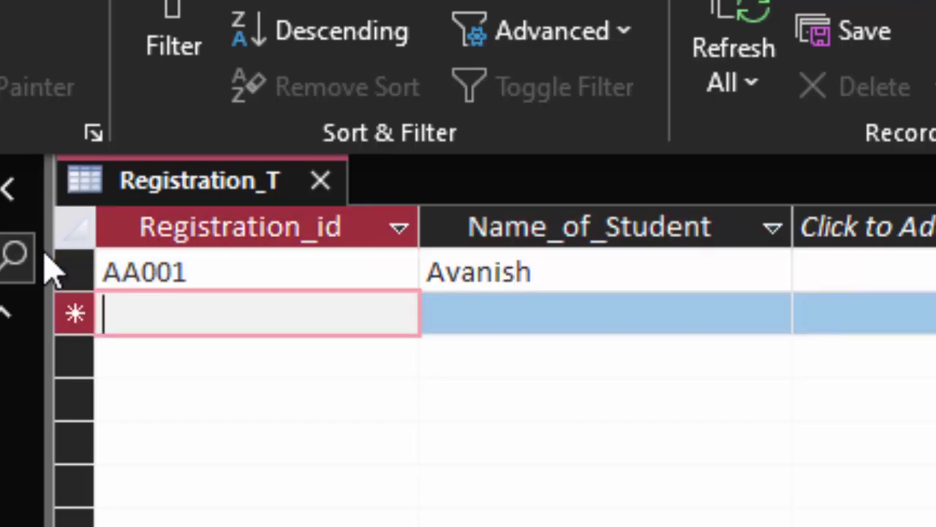
# Add records AA002 and AA003, each with its student name.
pyautogui.write('AA')
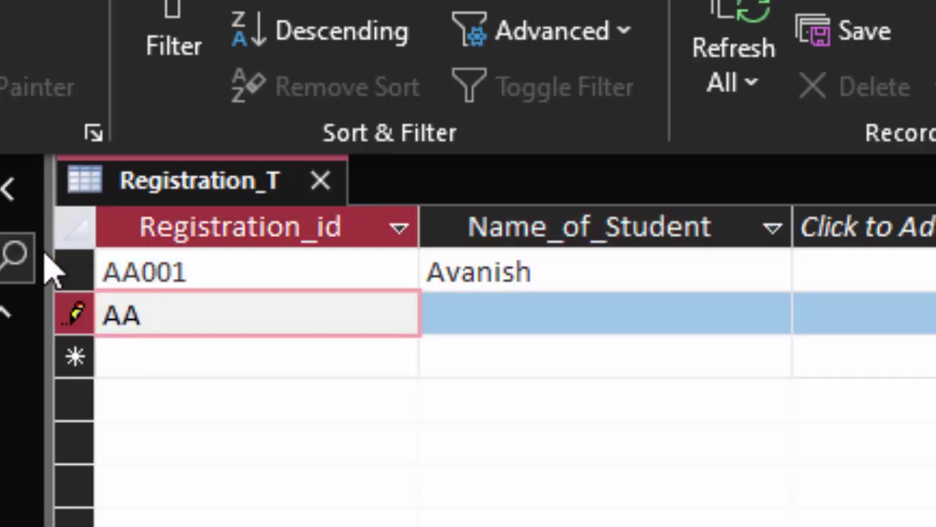
pyautogui.write('002')
pyautogui.press('Tab')
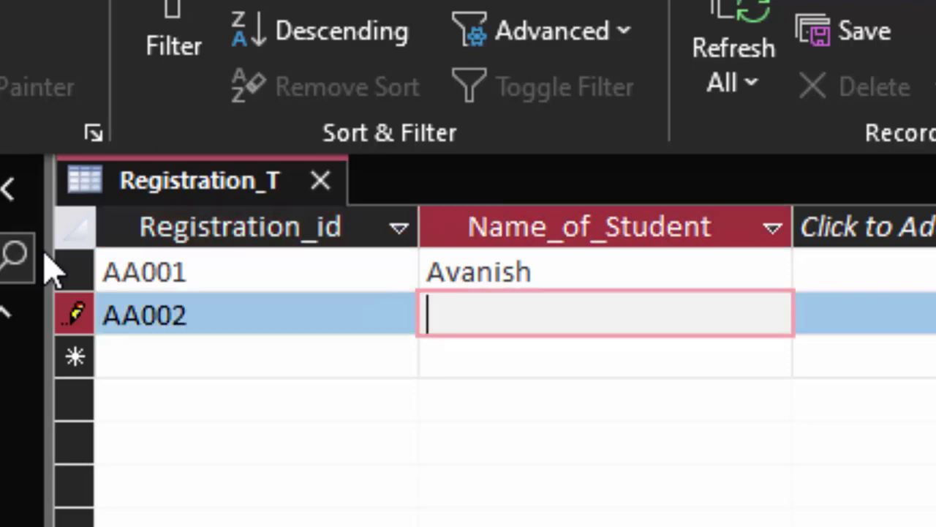
pyautogui.write('Raj')
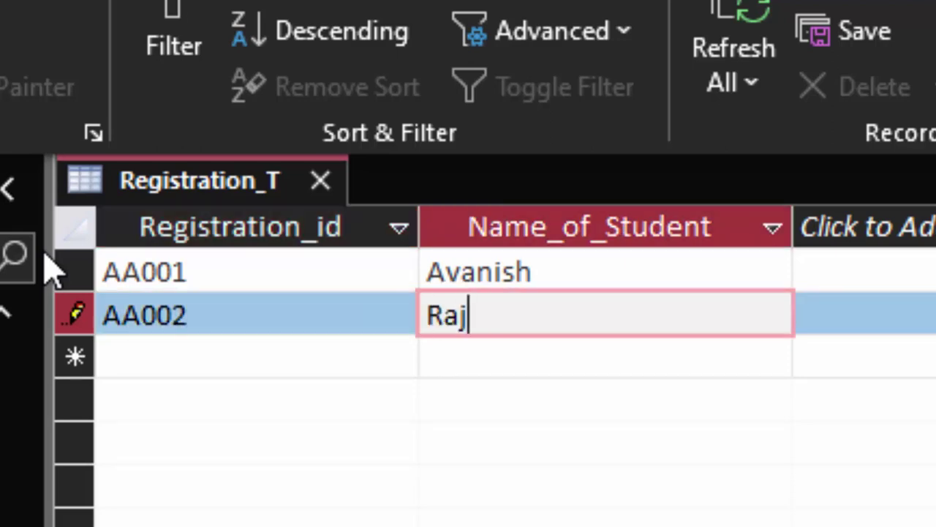
pyautogui.write('nish')
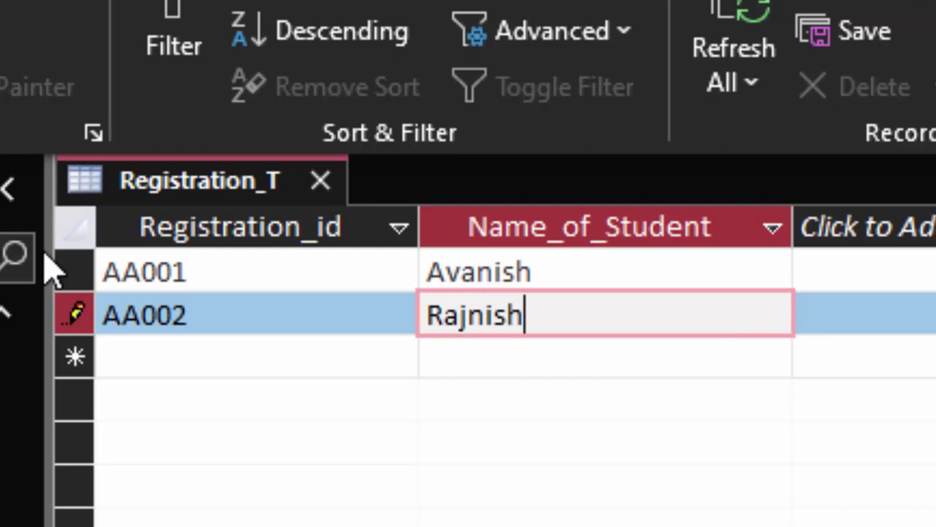
pyautogui.press('Tab')
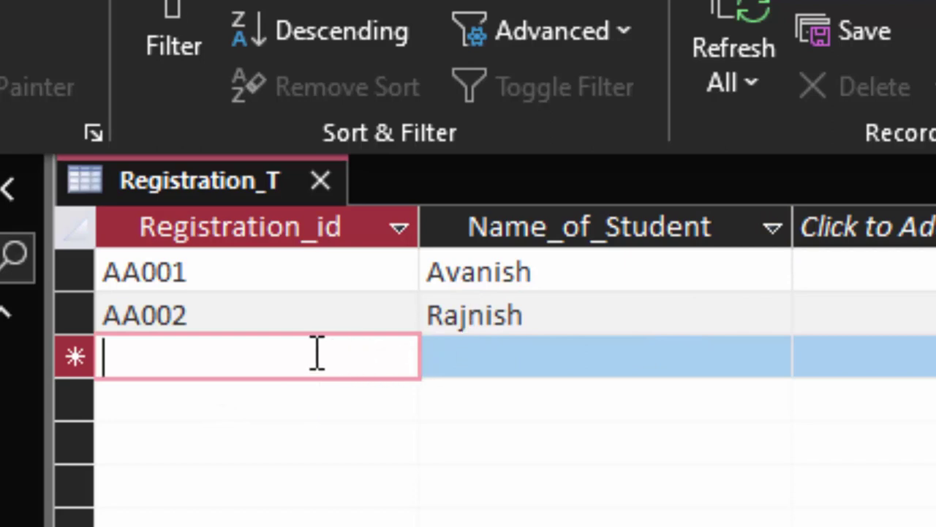
pyautogui.write('A')
pyautogui.write('A')
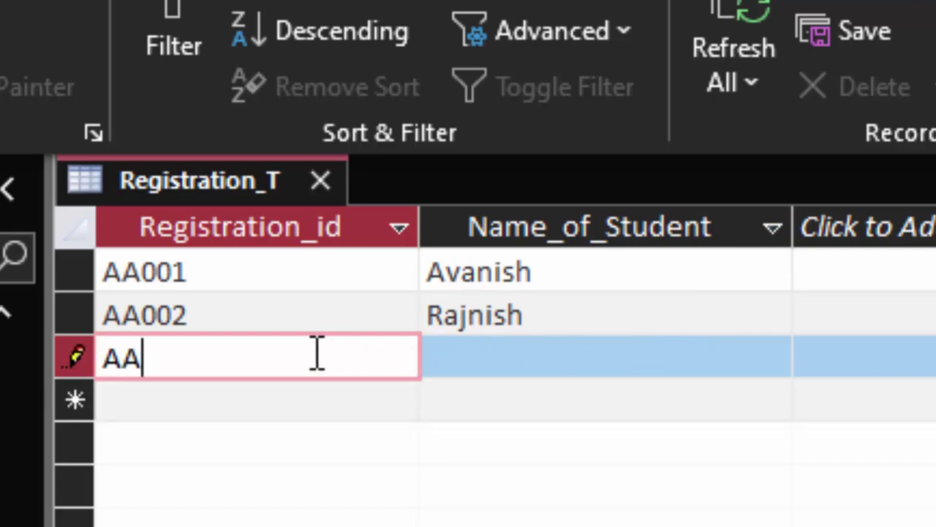
pyautogui.write('003')
pyautogui.press('Tab')
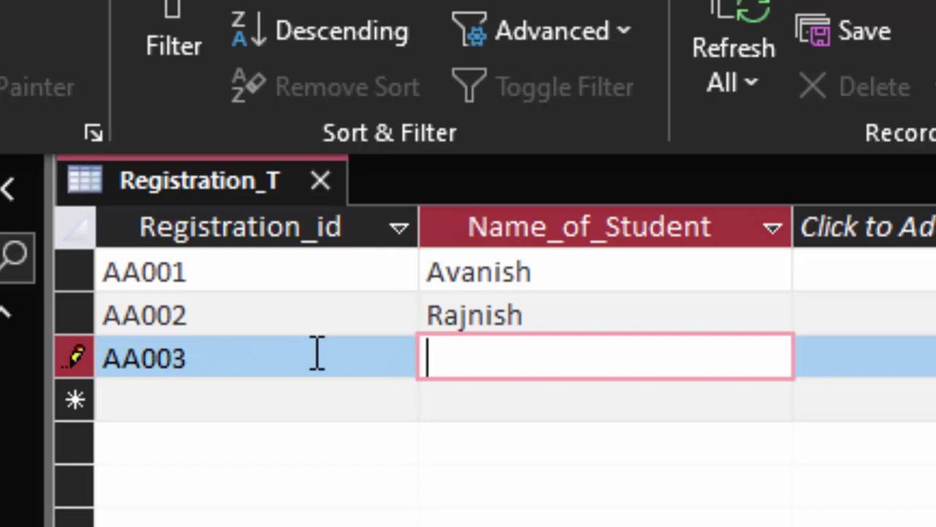
pyautogui.write('Lokesh')
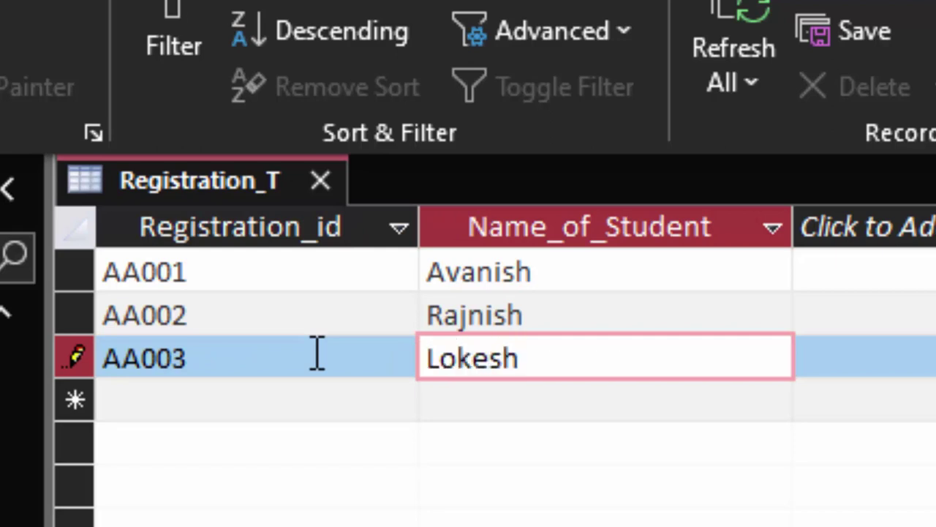
pyautogui.rightClick(132, 189)
pyautogui.press('Escape')
pyautogui.rightClick(199, 172)
# Close Registration_T and create a new table saved as StudentR in Design view.
pyautogui.click(309, 256)
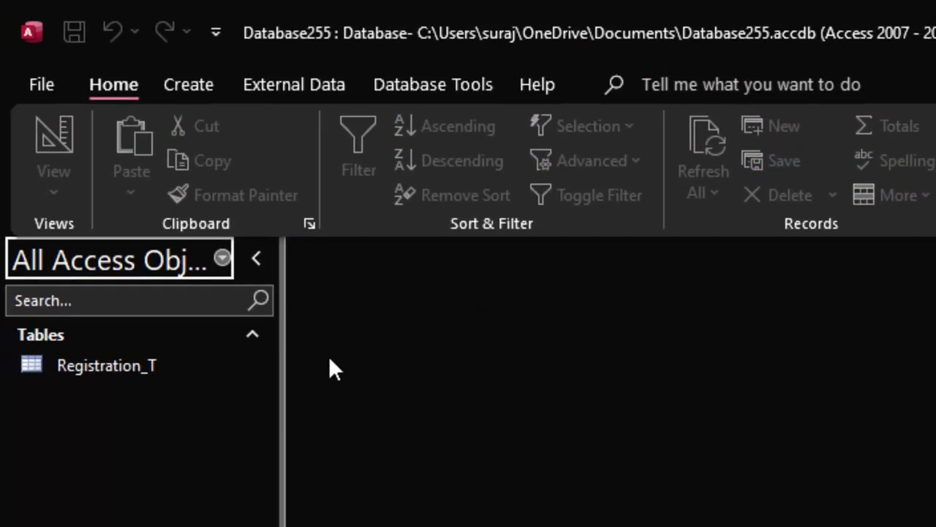
pyautogui.click(176, 82)
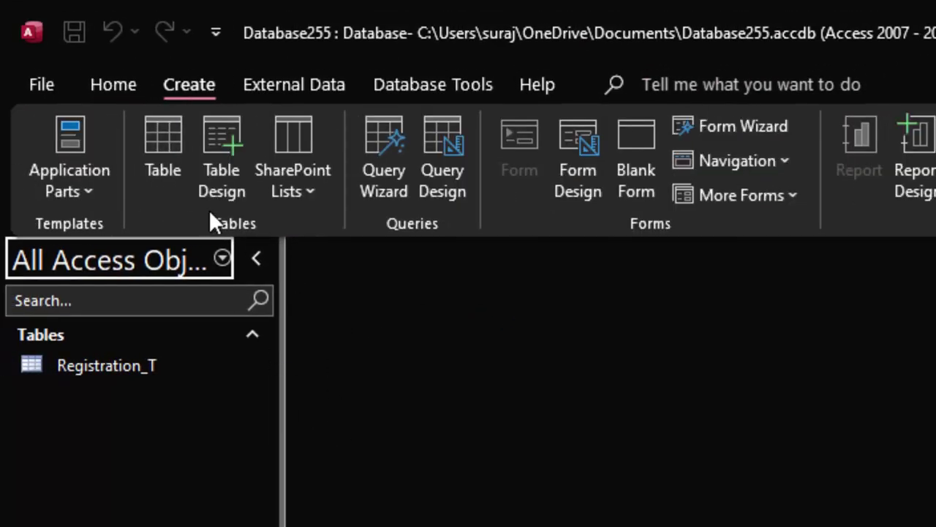
pyautogui.click(146, 133)
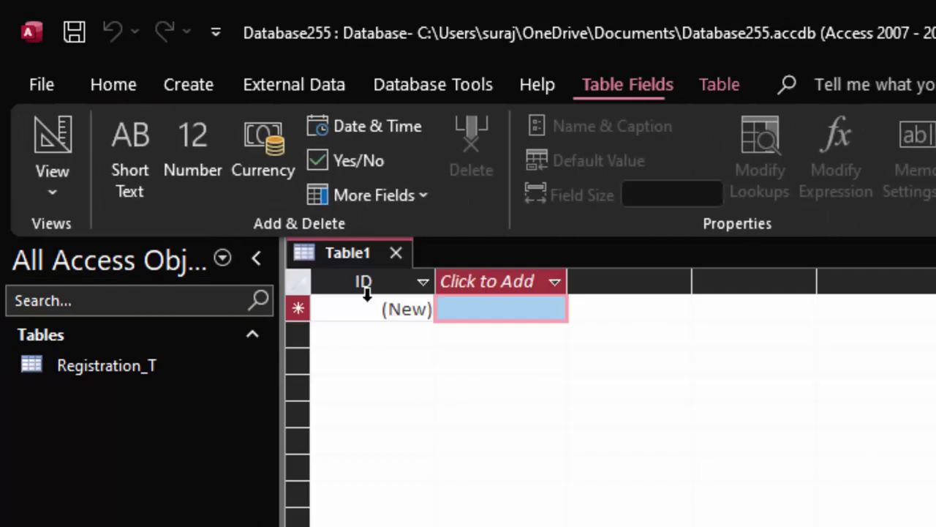
pyautogui.click(81, 153)
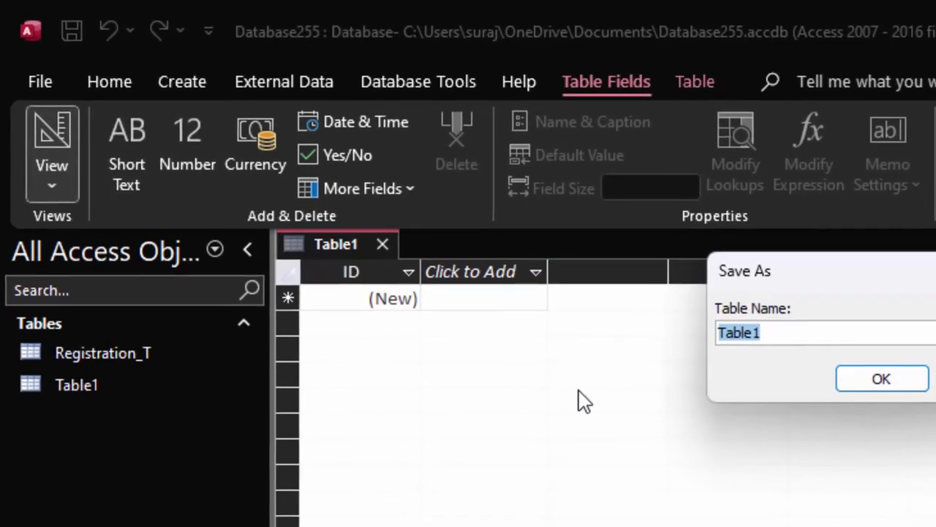
pyautogui.press('BackSpace')
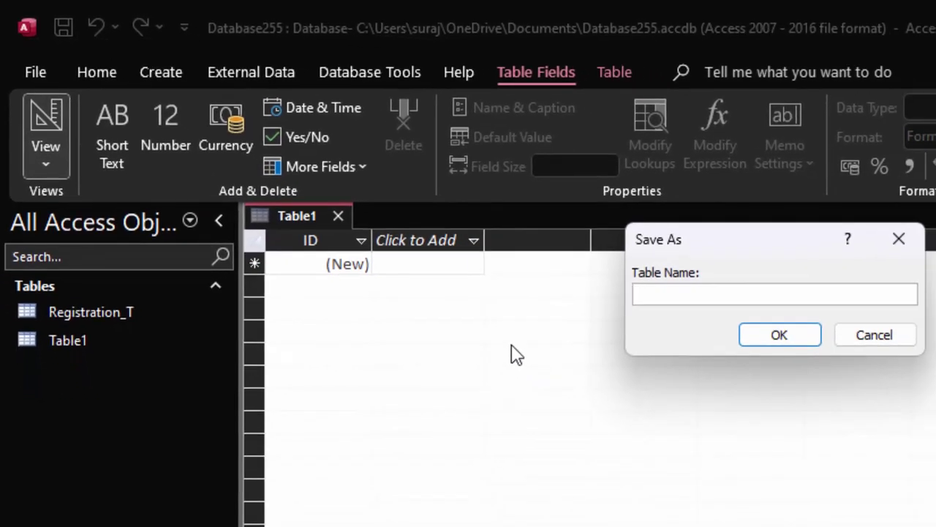
pyautogui.write('St')
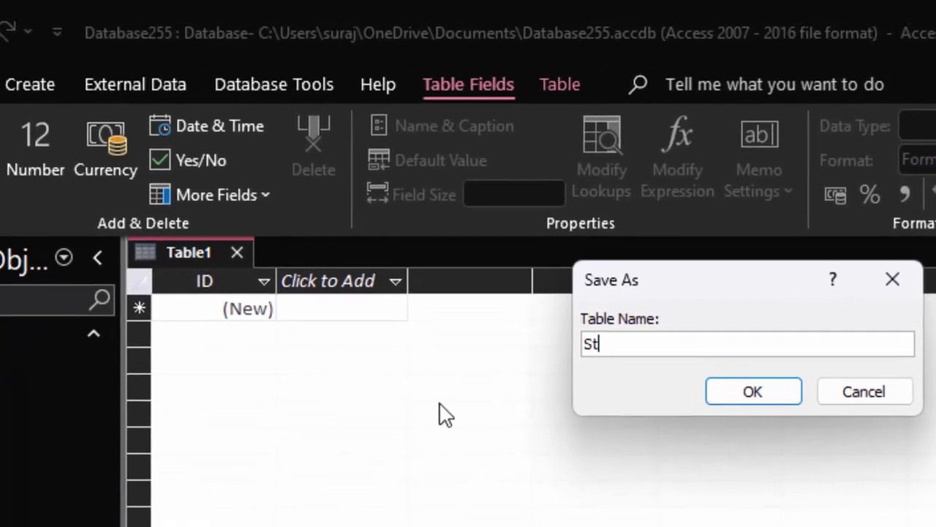
pyautogui.write('ude')
pyautogui.write('ntR')
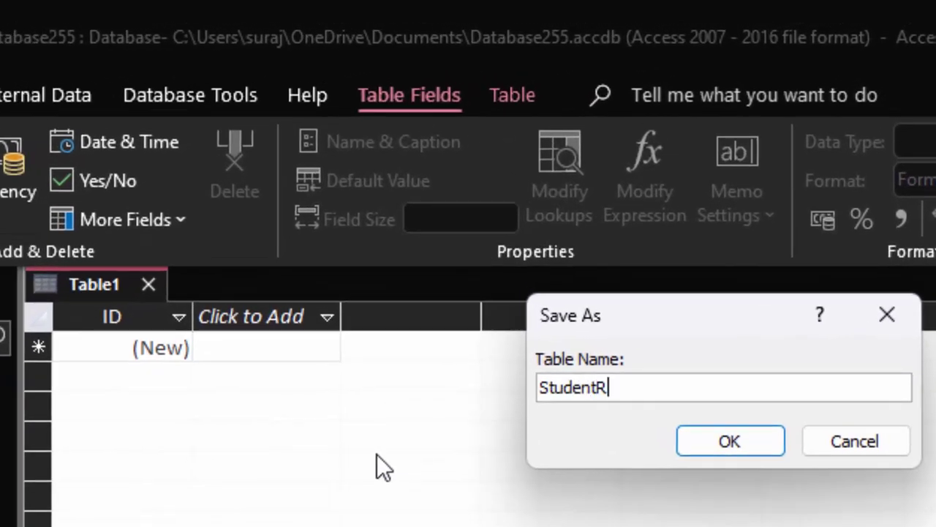
pyautogui.press('Return')
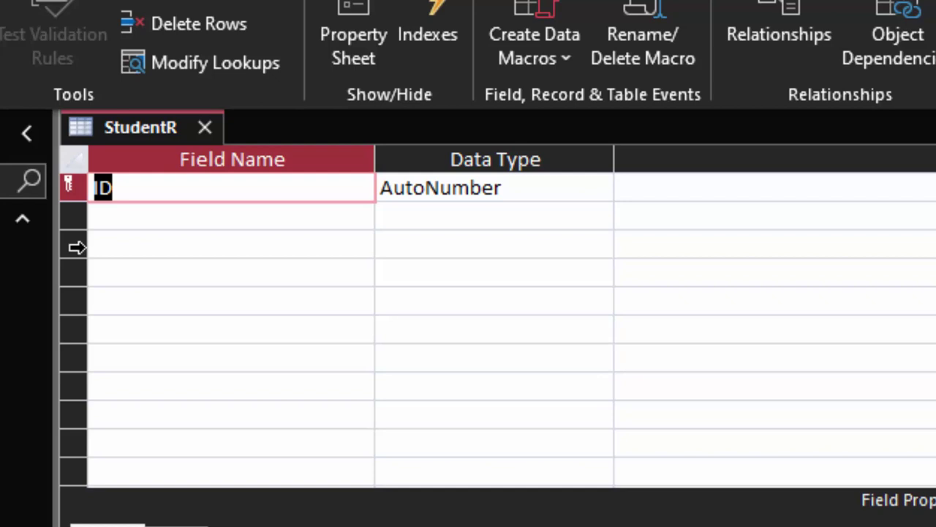
# Rename the ID key field to Roll_no and add a Section field, opening its data type list.
pyautogui.press('BackSpace')
pyautogui.press('BackSpace')
pyautogui.write('oll_')
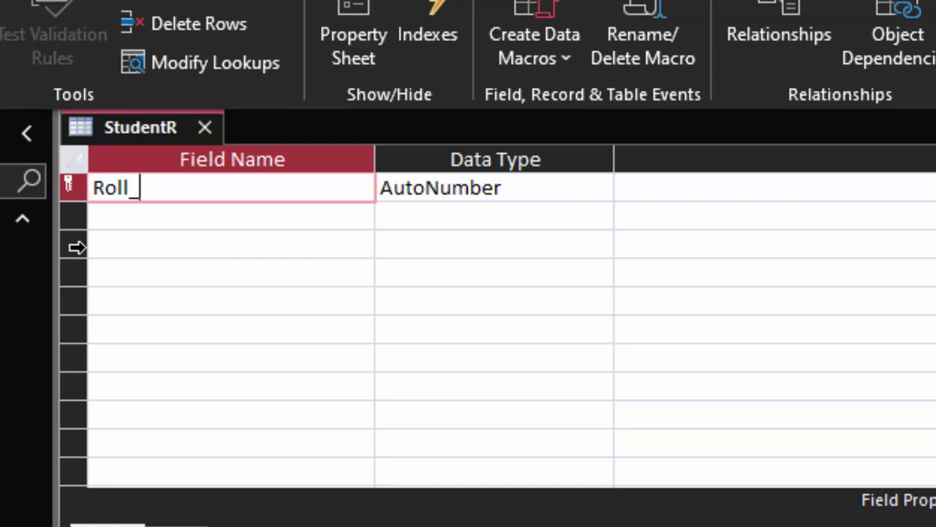
pyautogui.write('no')
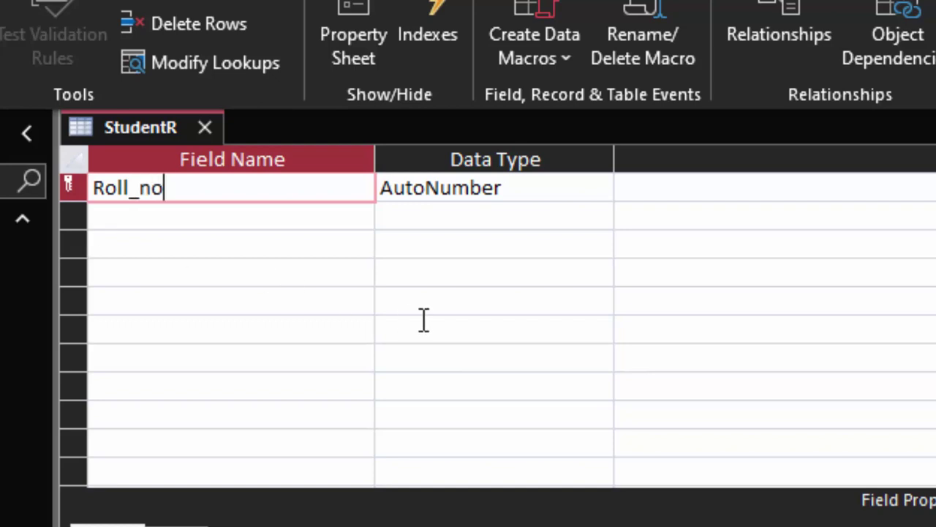
pyautogui.click(156, 213)
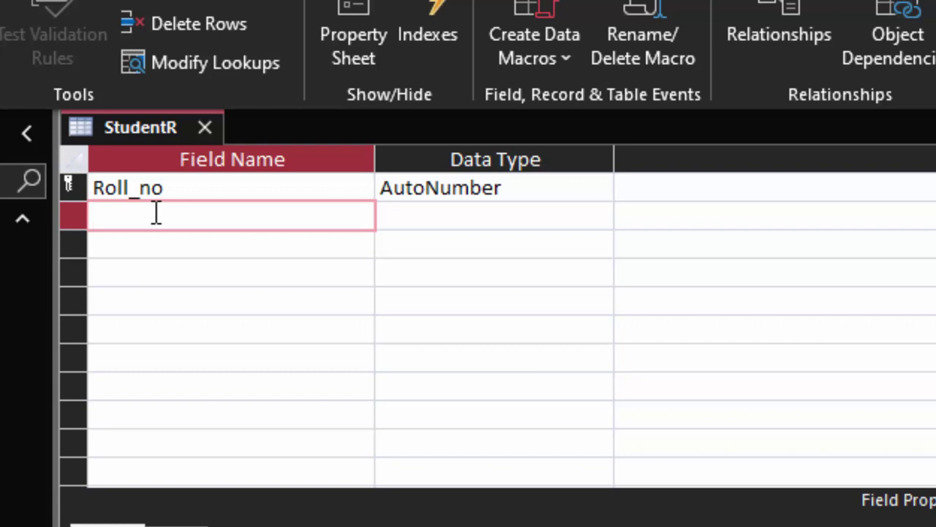
pyautogui.write('Cl')
pyautogui.press('BackSpace')
pyautogui.press('BackSpace')
pyautogui.write('Se')
pyautogui.write('ction')
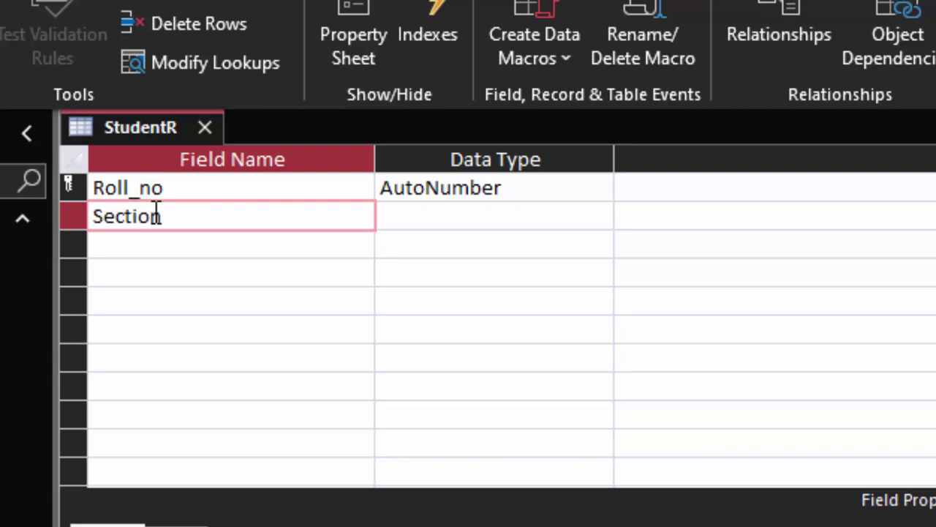
pyautogui.click(539, 217)
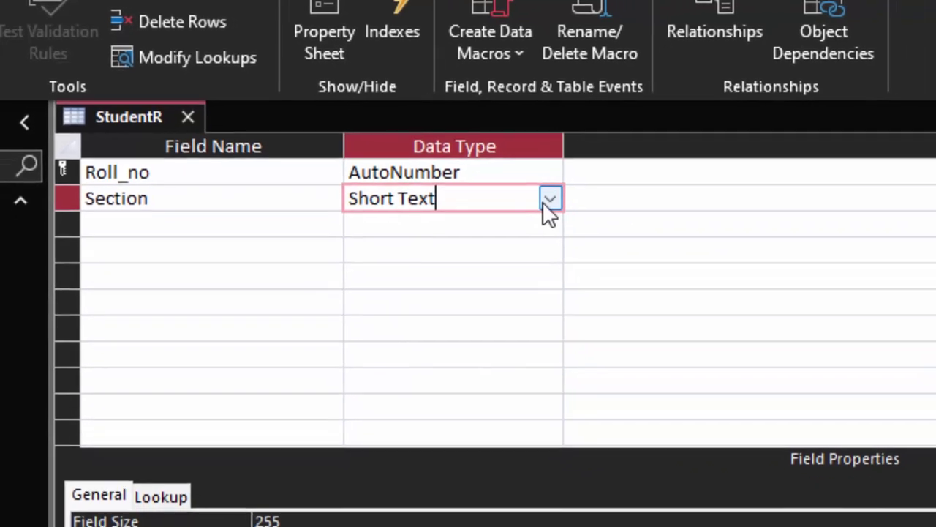
pyautogui.click(600, 218)
# Turn Section into a lookup field with the typed value list A, B and C.
pyautogui.press('Escape')
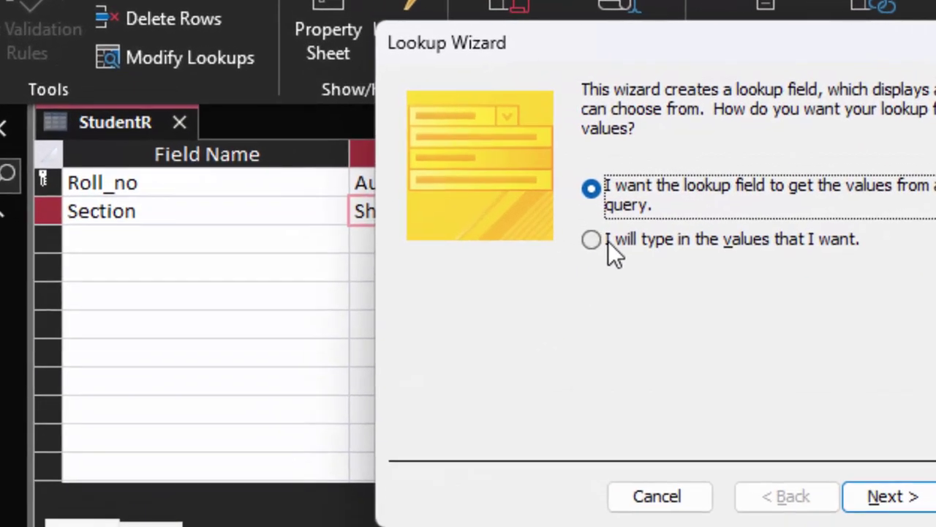
pyautogui.click(608, 241)
pyautogui.click(911, 496)
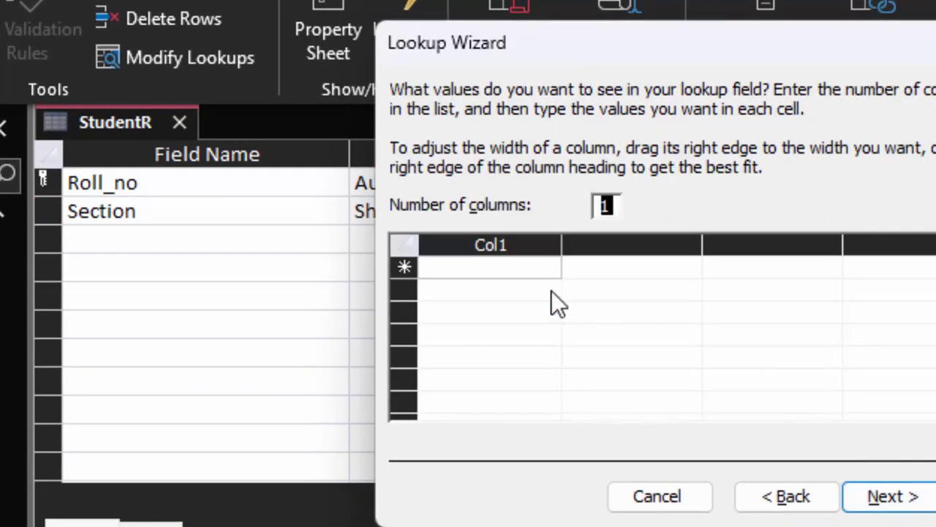
pyautogui.click(487, 269)
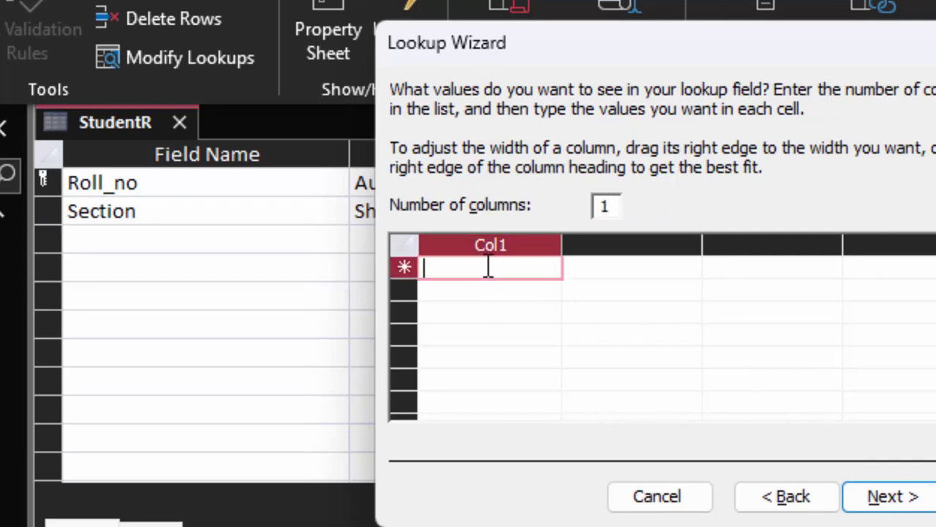
pyautogui.write('A')
pyautogui.press('Return')
pyautogui.write('B')
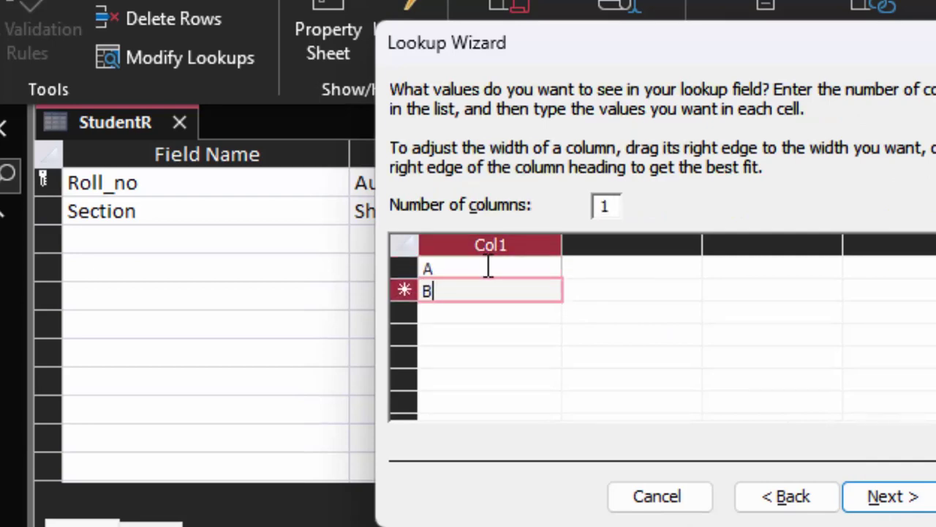
pyautogui.press('Return')
pyautogui.write('C')
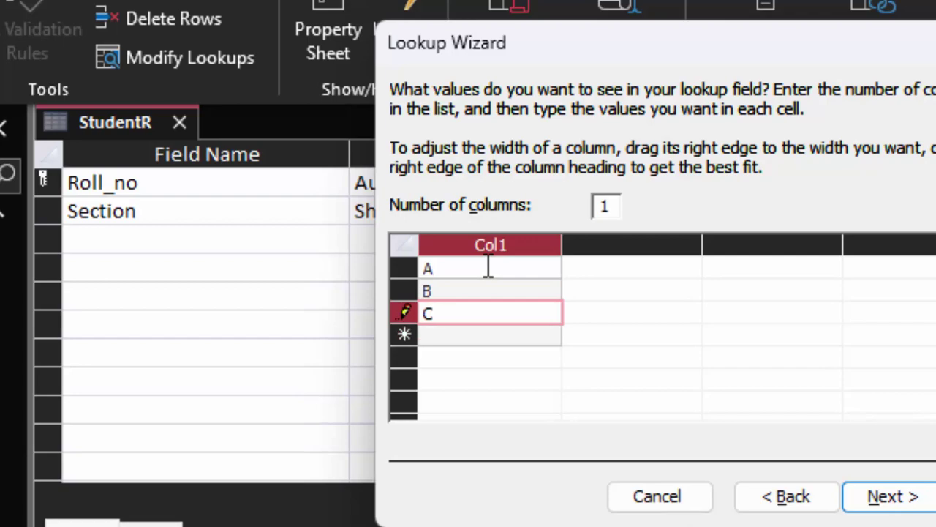
pyautogui.click(916, 502)
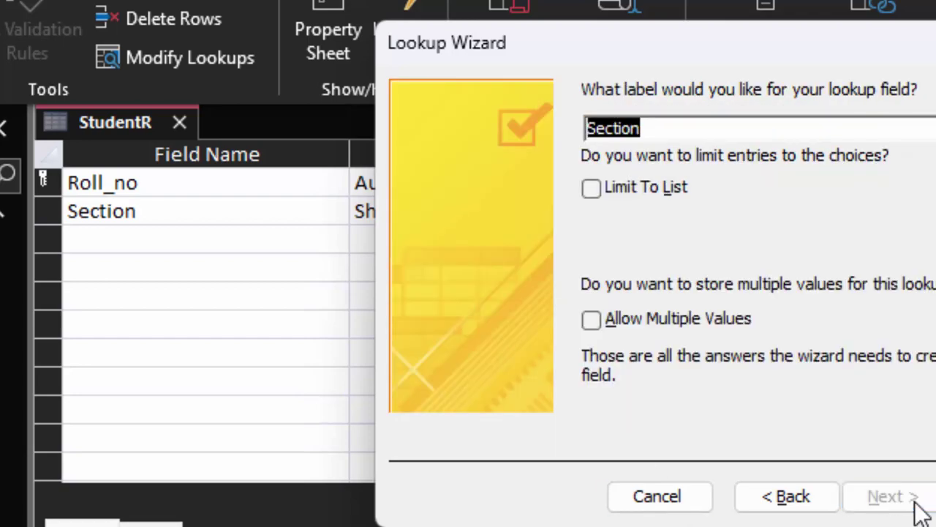
pyautogui.press('Return')
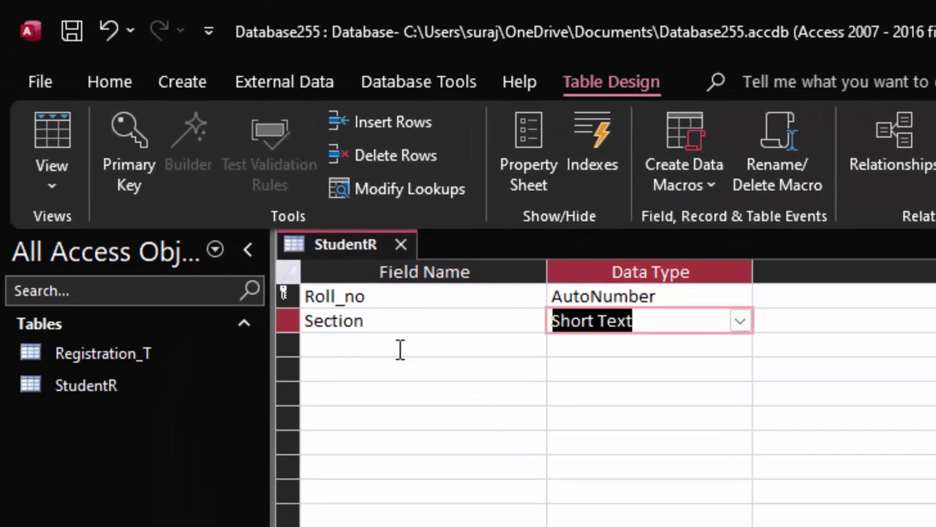
# Add a third StudentR field named Registration_Id below Roll_no and Section.
pyautogui.click(379, 345)
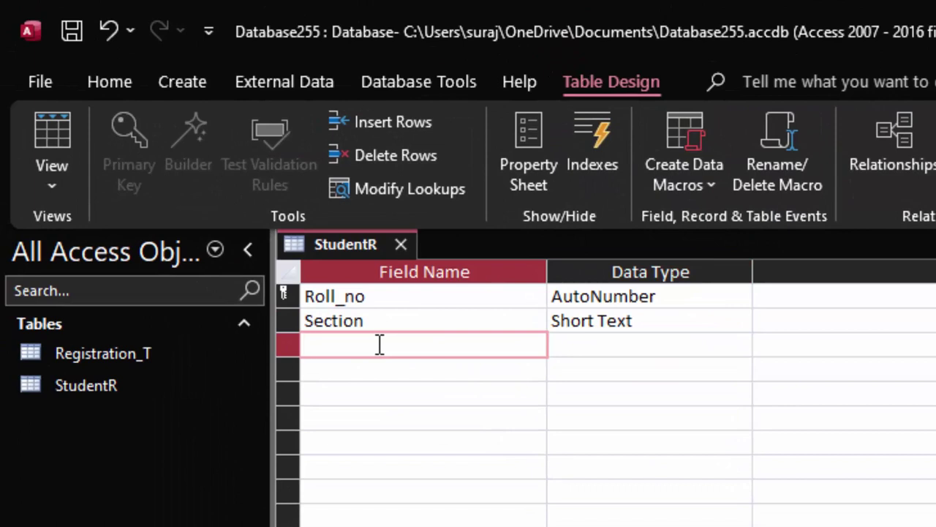
pyautogui.write('Regis')
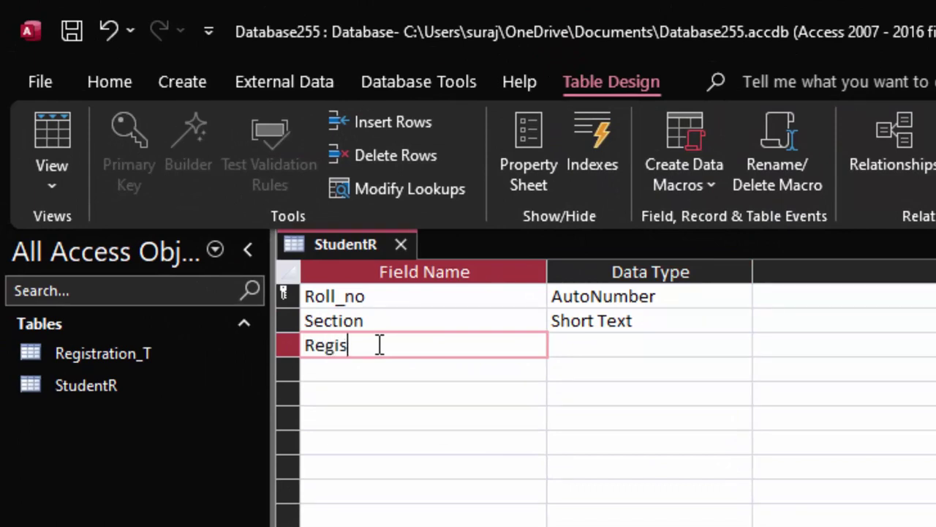
pyautogui.write('tration')
pyautogui.write('_I')
pyautogui.write('d')
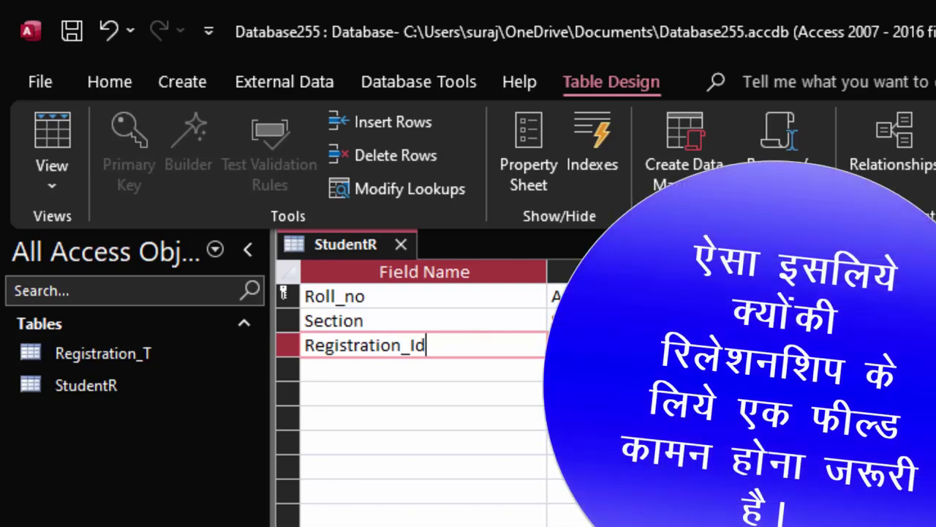
pyautogui.press('Tab')
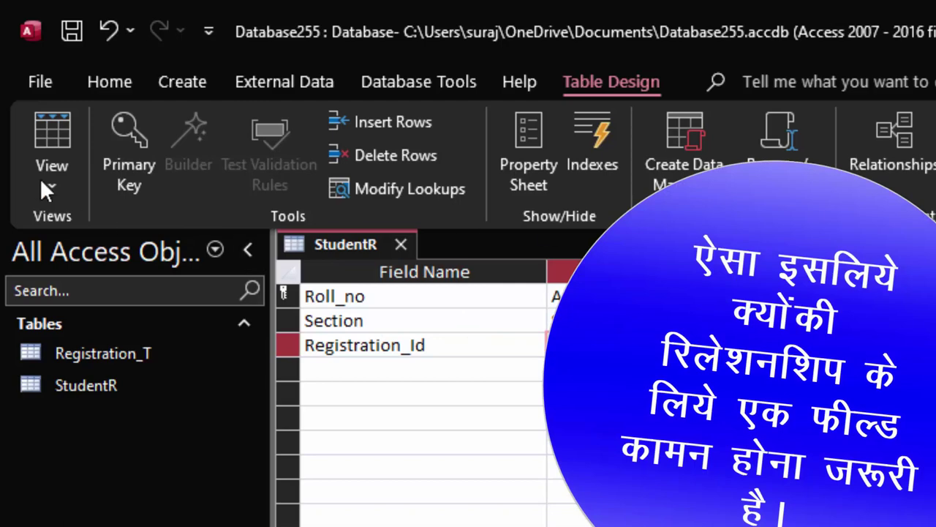
# In Datasheet View, widen the columns and enter the first record: Section A, Registration_Id AA001.
pyautogui.click(43, 119)
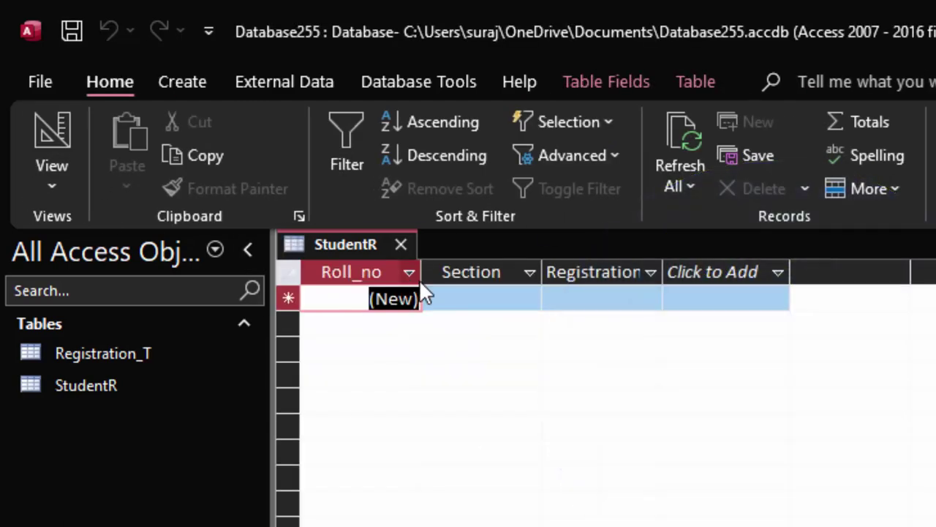
pyautogui.moveTo(421, 272); pyautogui.dragTo(485, 322)
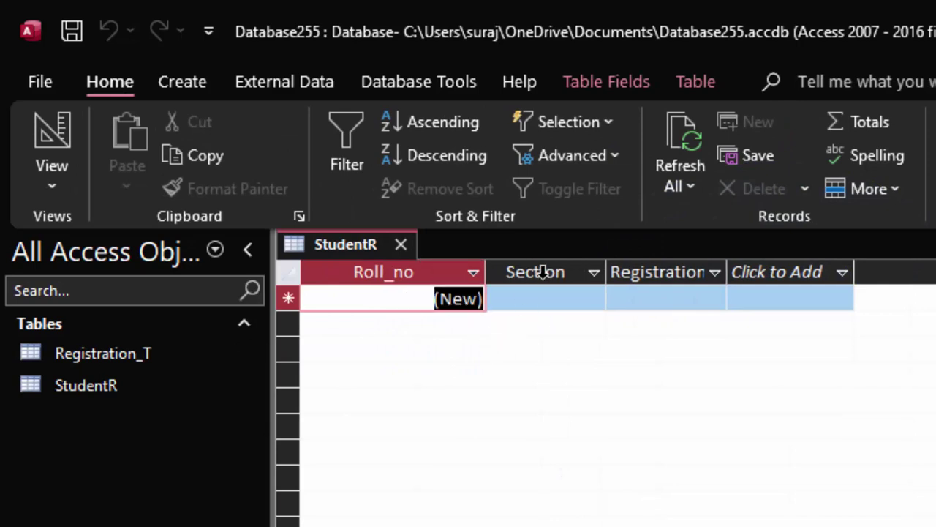
pyautogui.click(575, 306)
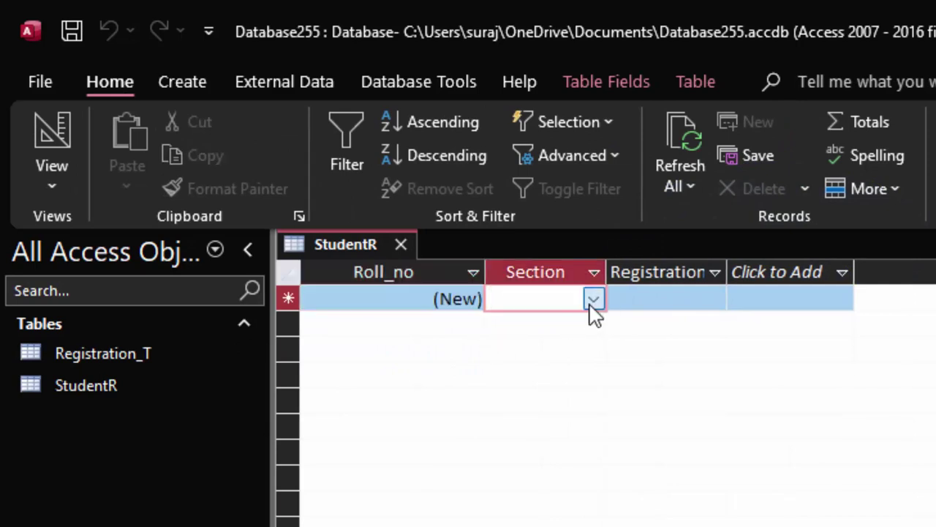
pyautogui.click(593, 299)
pyautogui.click(556, 324)
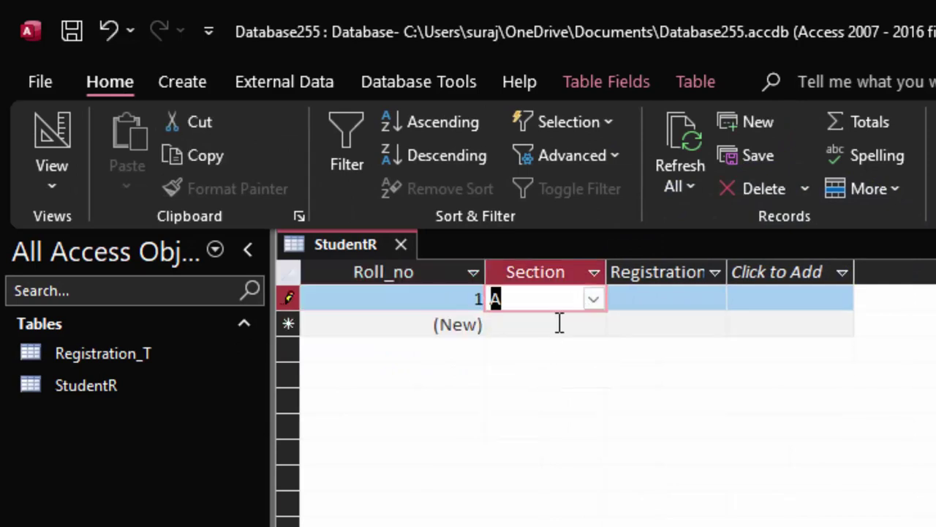
pyautogui.click(688, 296)
pyautogui.moveTo(733, 272); pyautogui.dragTo(851, 344)
pyautogui.click(709, 318)
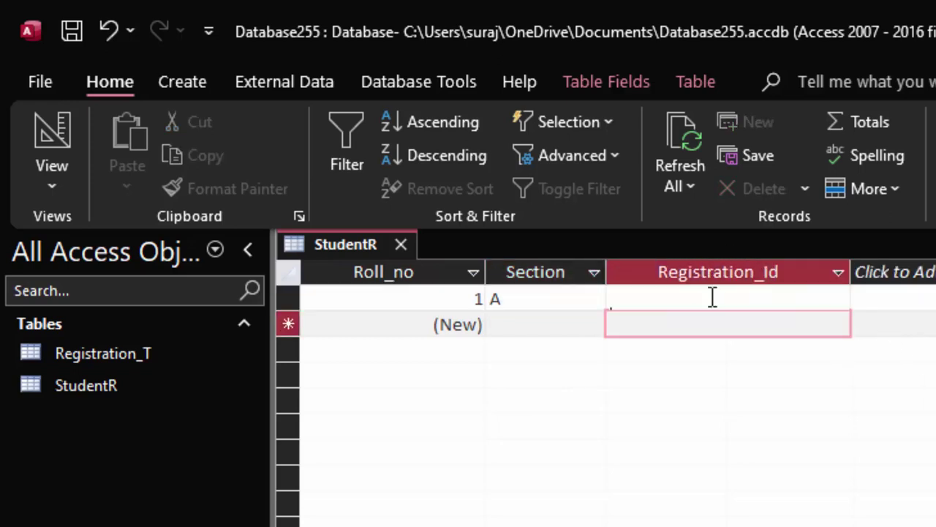
pyautogui.click(713, 297)
pyautogui.write('AA')
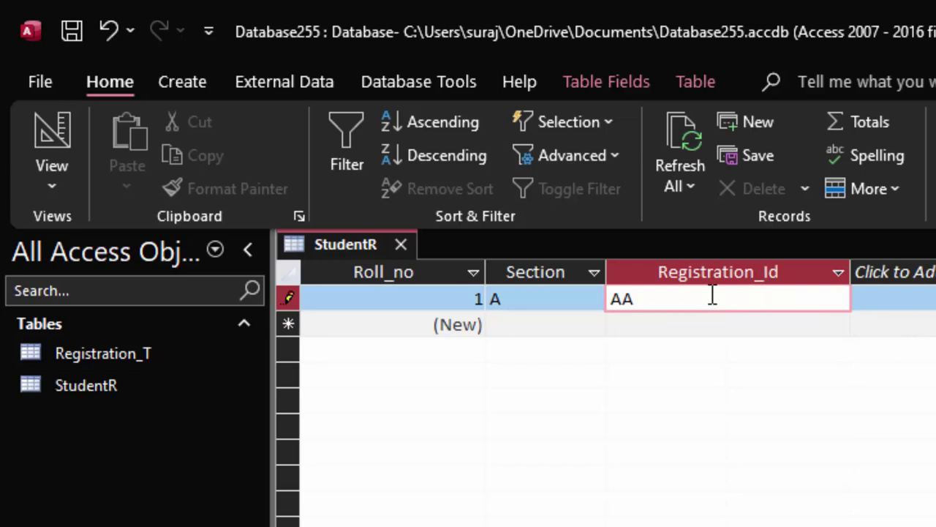
pyautogui.write('001')
pyautogui.press('Tab')
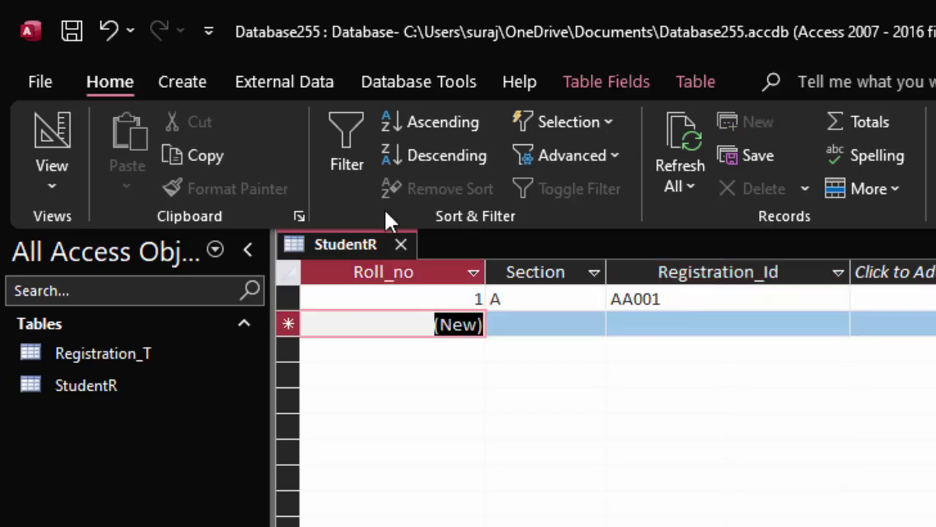
# Check Registration_T's IDs, then add a second StudentR record with Section A and AA002.
pyautogui.click(134, 354)
pyautogui.doubleClick(134, 348)
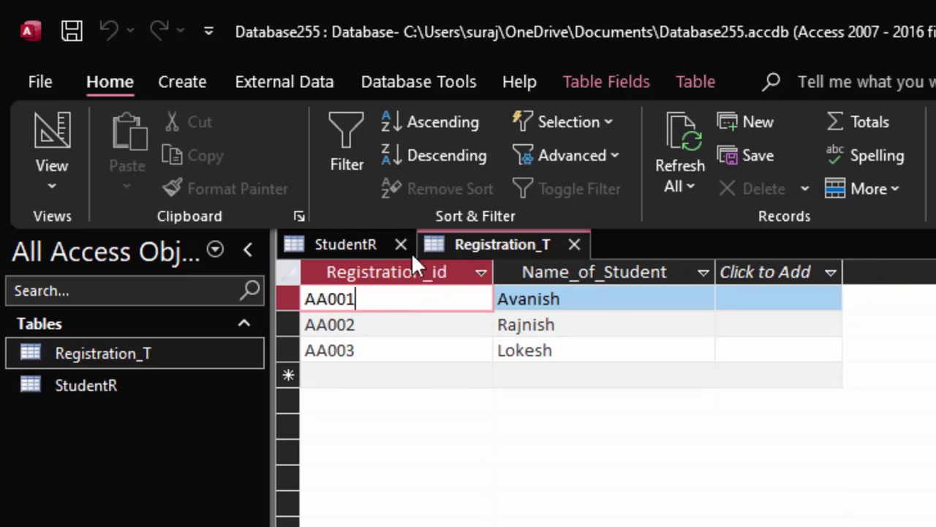
pyautogui.click(376, 249)
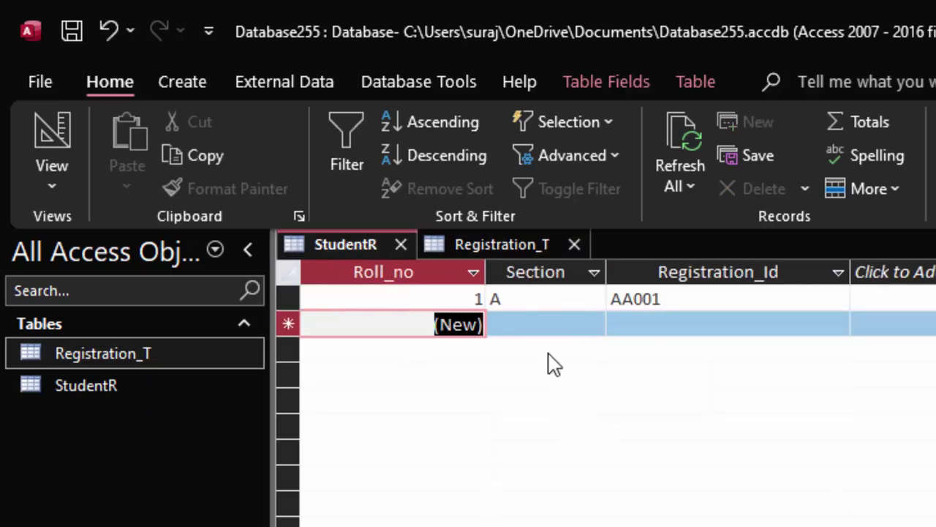
pyautogui.click(537, 322)
pyautogui.write('A')
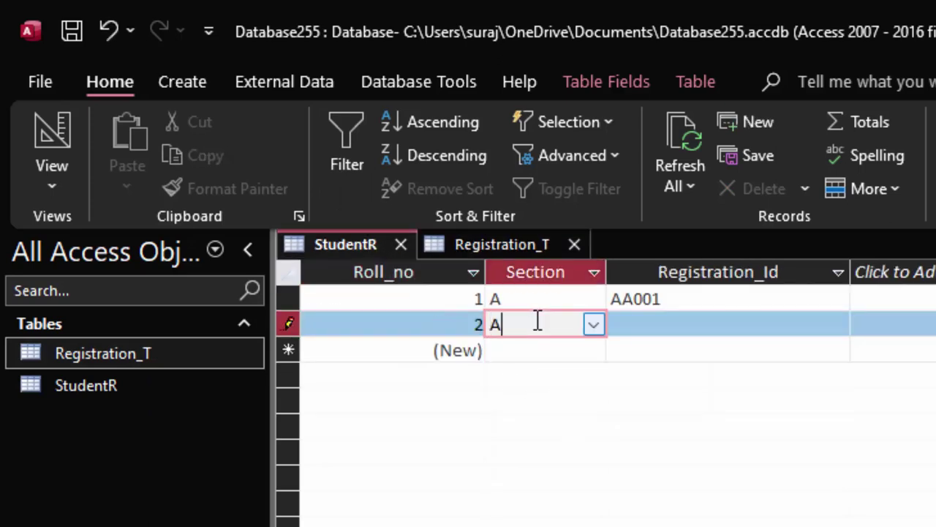
pyautogui.press('Tab')
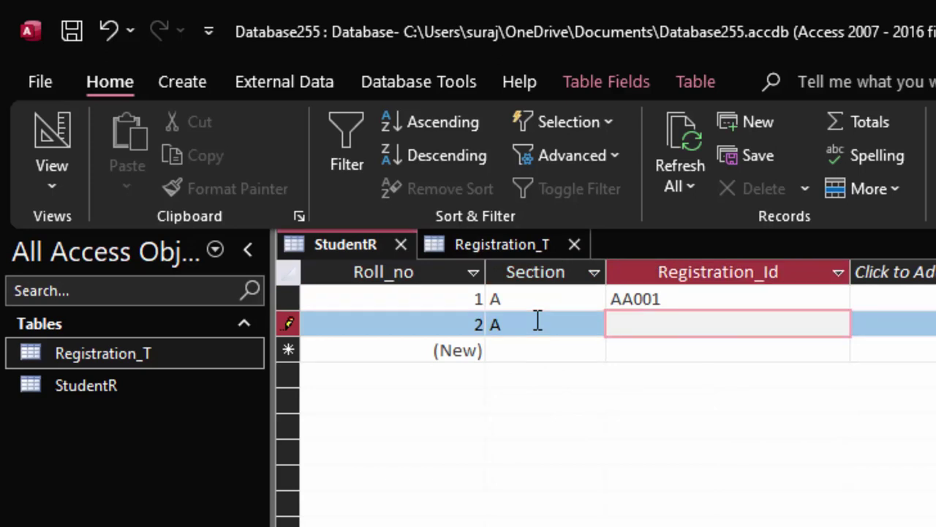
pyautogui.write('00')
pyautogui.press('BackSpace')
pyautogui.press('BackSpace')
pyautogui.press('BackSpace')
pyautogui.write('A')
pyautogui.write('002')
pyautogui.press('Tab')
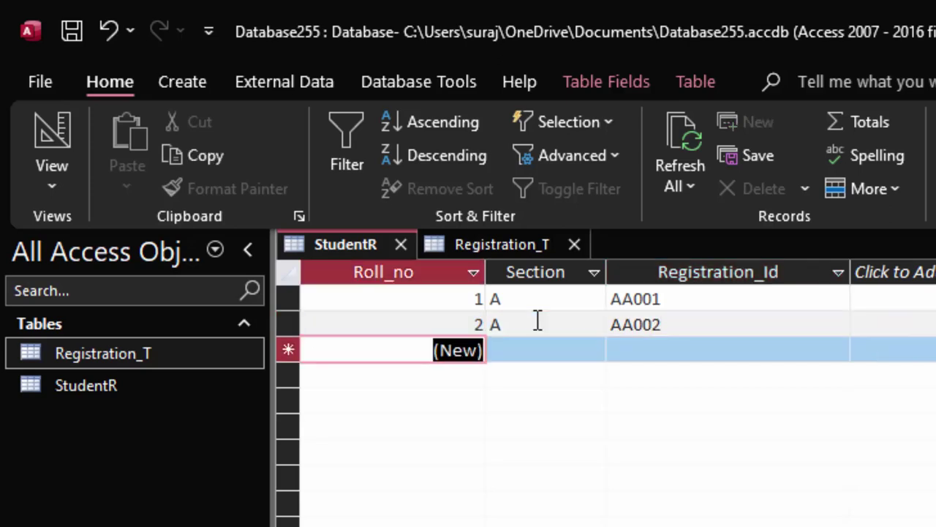
# Add the third StudentR record with Section A and Registration_Id AA003.
pyautogui.click(553, 356)
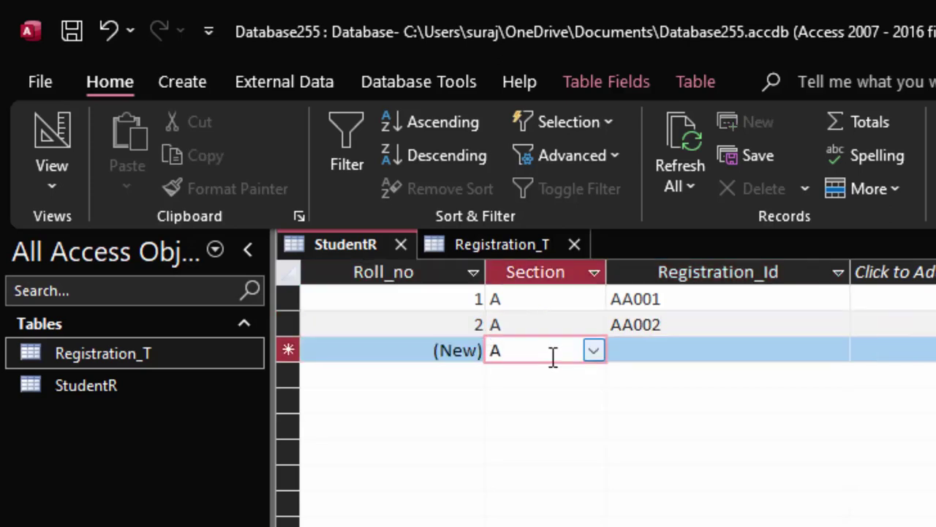
pyautogui.write('A')
pyautogui.press('Tab')
pyautogui.write('AA')
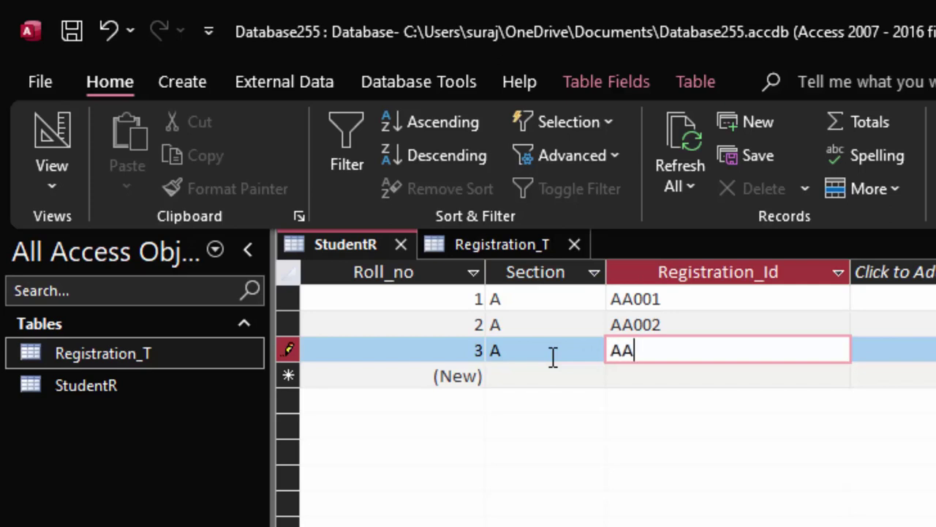
pyautogui.write('003')
pyautogui.press('Tab')
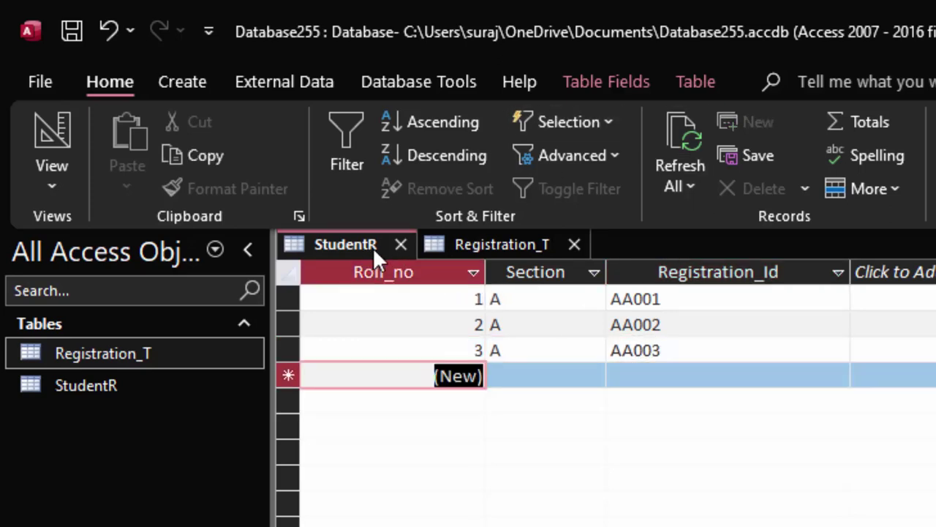
# Close the Registration_T and StudentR tables and switch to the Create ribbon.
pyautogui.click(512, 240)
pyautogui.rightClick(475, 242)
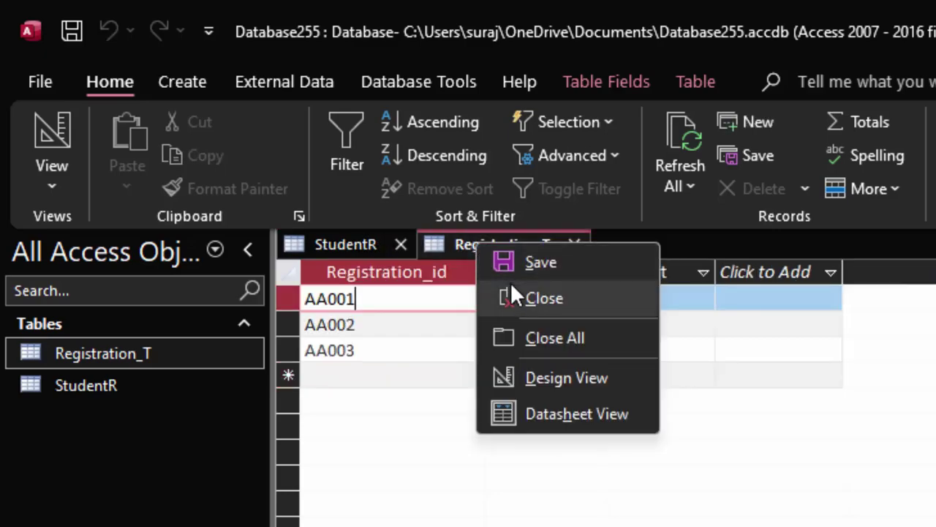
pyautogui.click(512, 286)
pyautogui.rightClick(322, 244)
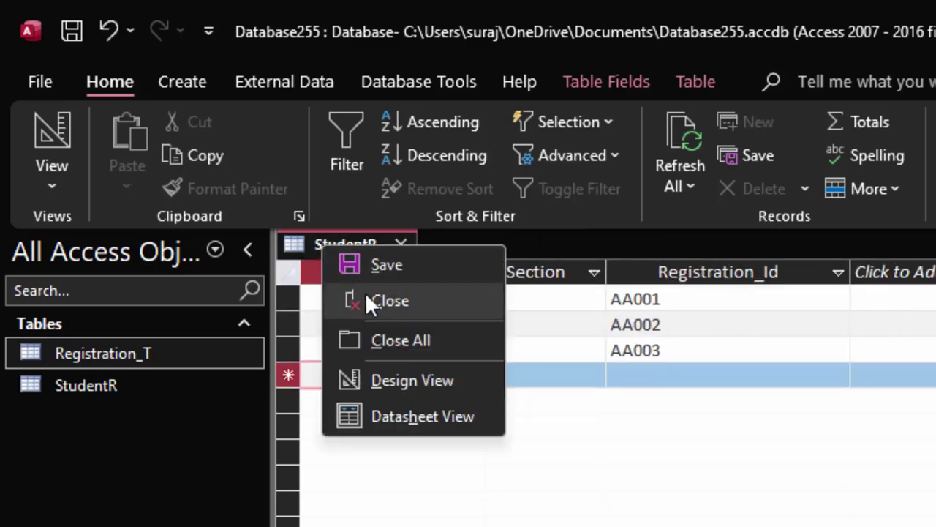
pyautogui.press('Escape')
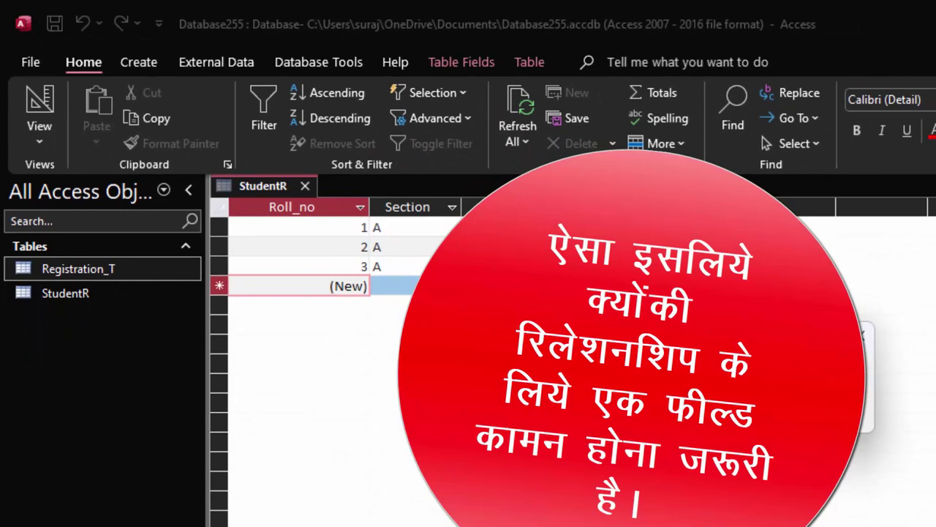
pyautogui.click(305, 186)
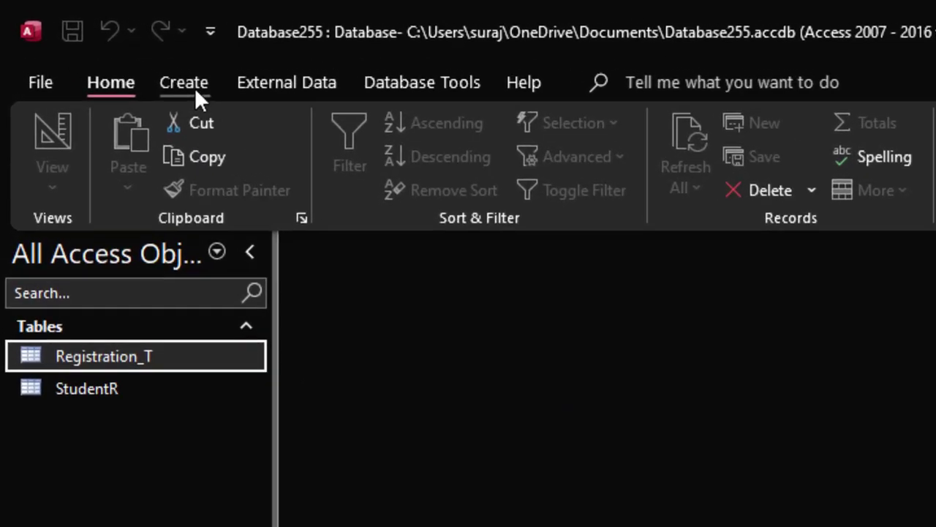
pyautogui.click(196, 86)
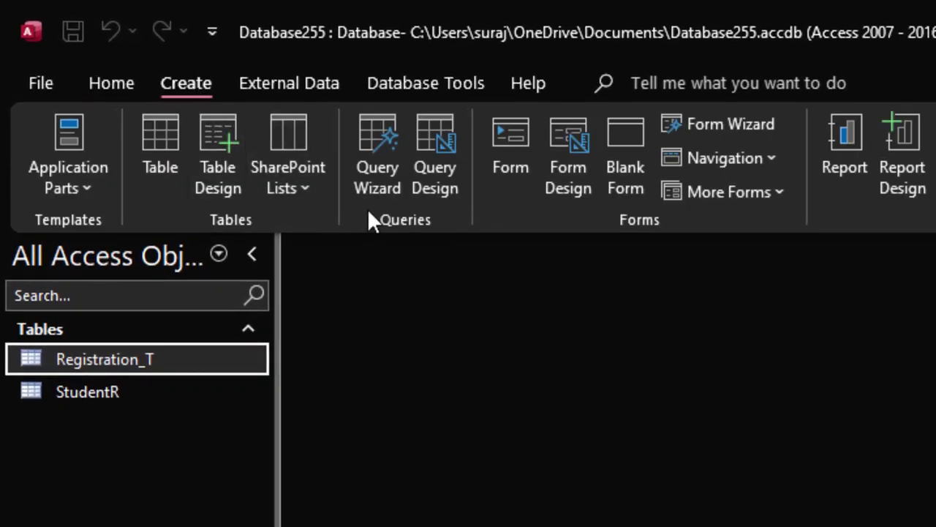
# Try a Simple Query with Registration_id, Name_of_Student, Roll_no and Section, then accept editing relationships instead.
pyautogui.click(387, 130)
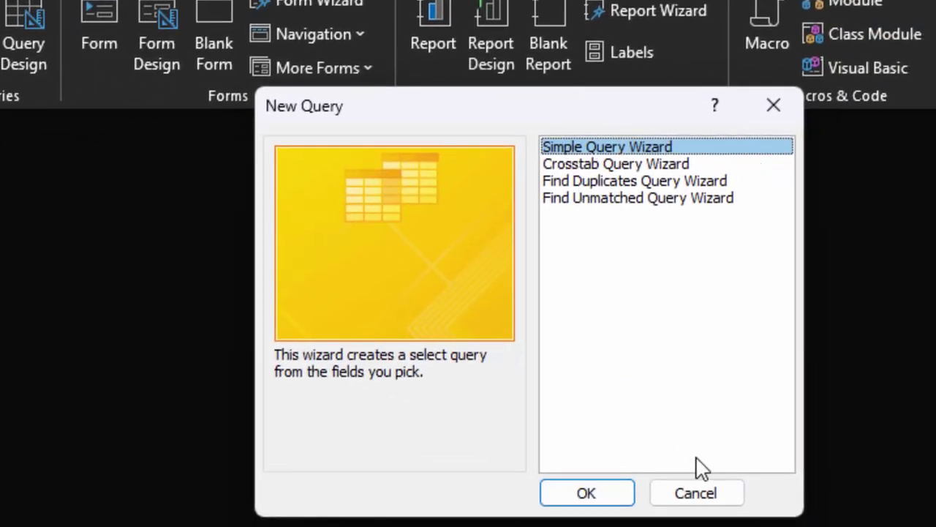
pyautogui.click(604, 494)
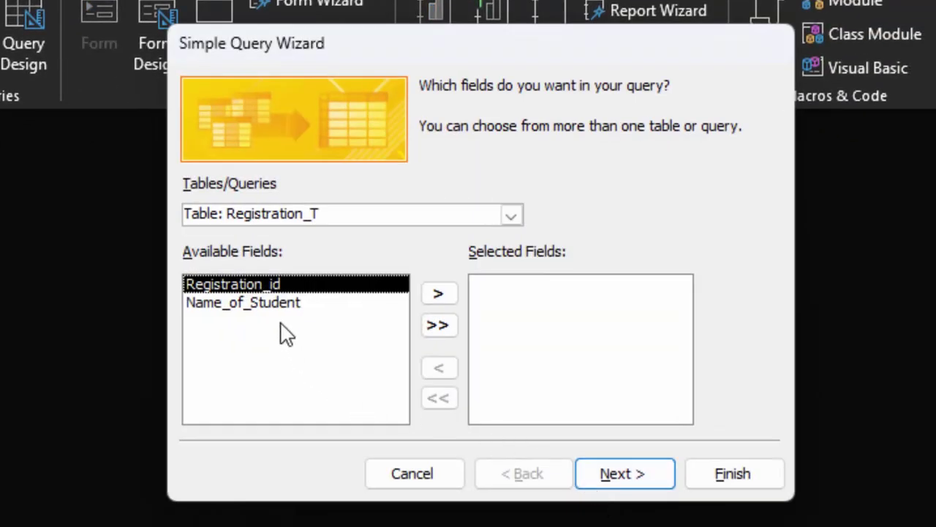
pyautogui.click(439, 294)
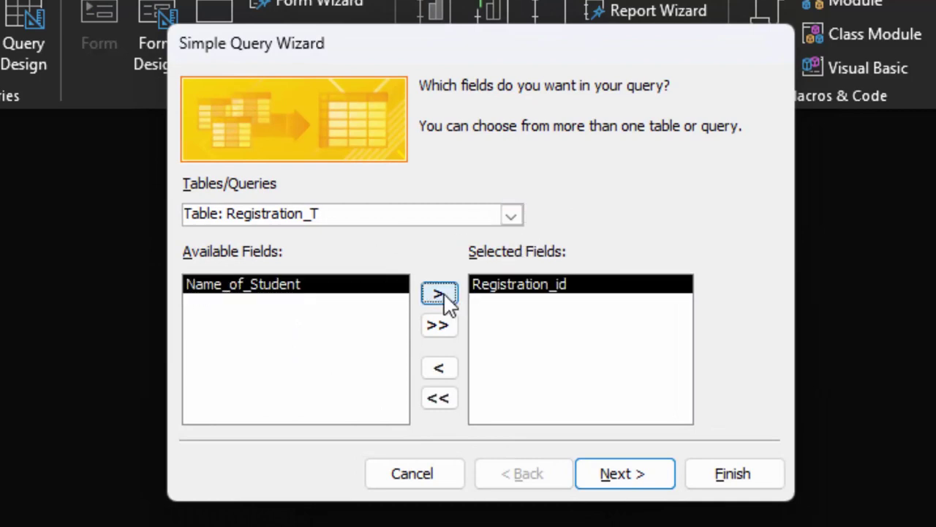
pyautogui.click(439, 294)
pyautogui.click(511, 215)
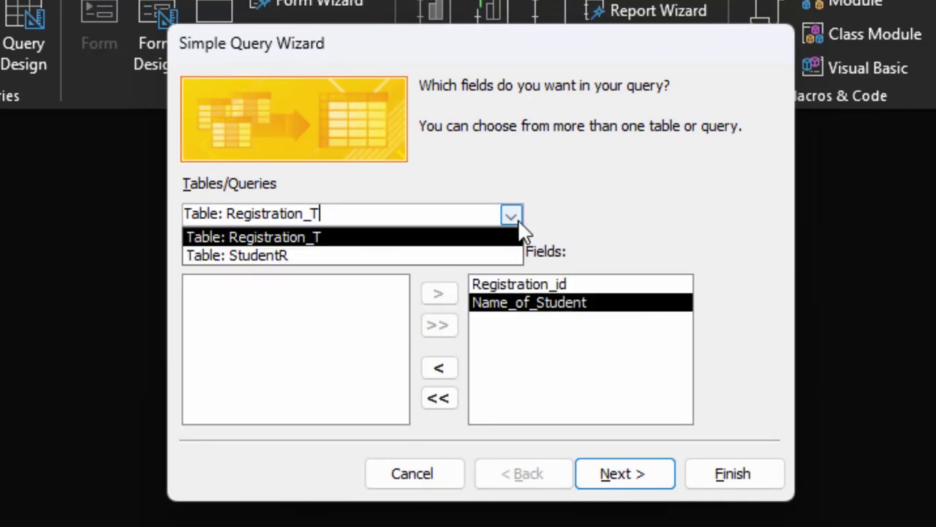
pyautogui.click(452, 256)
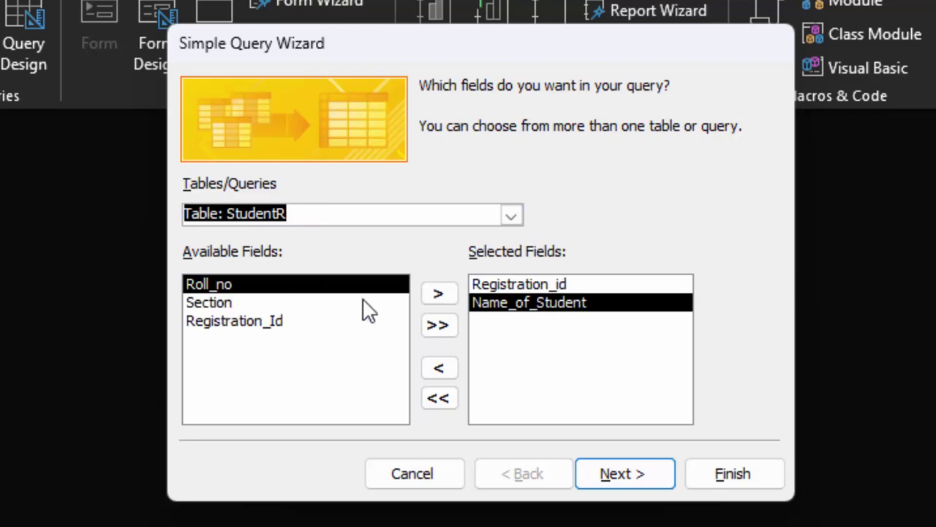
pyautogui.click(439, 294)
pyautogui.click(440, 294)
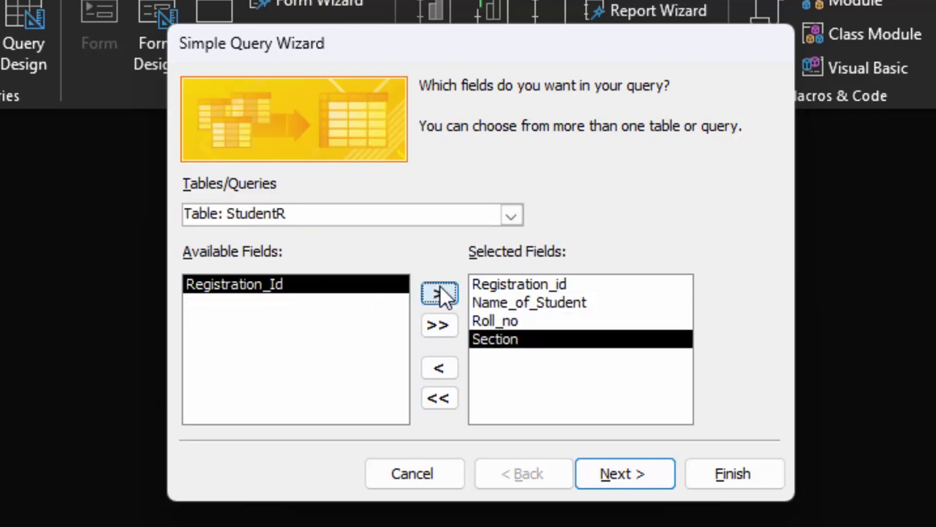
pyautogui.click(621, 475)
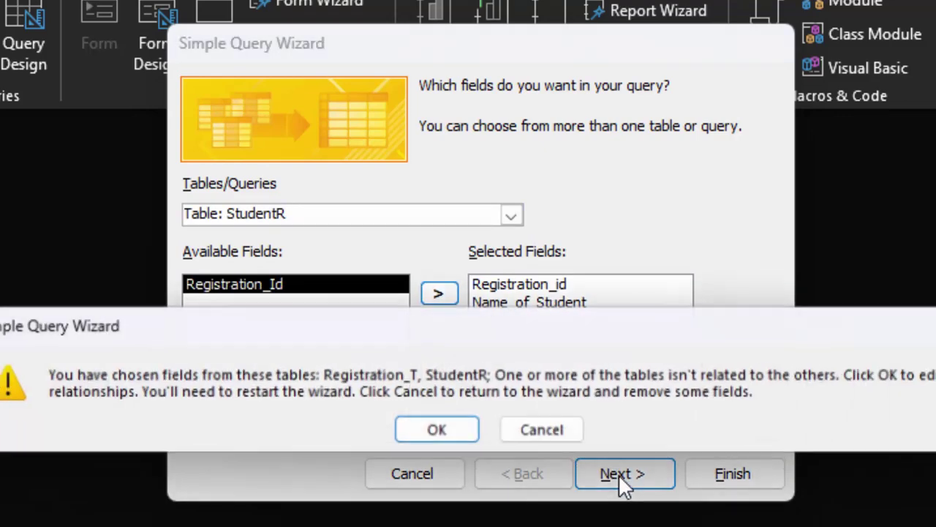
pyautogui.click(443, 433)
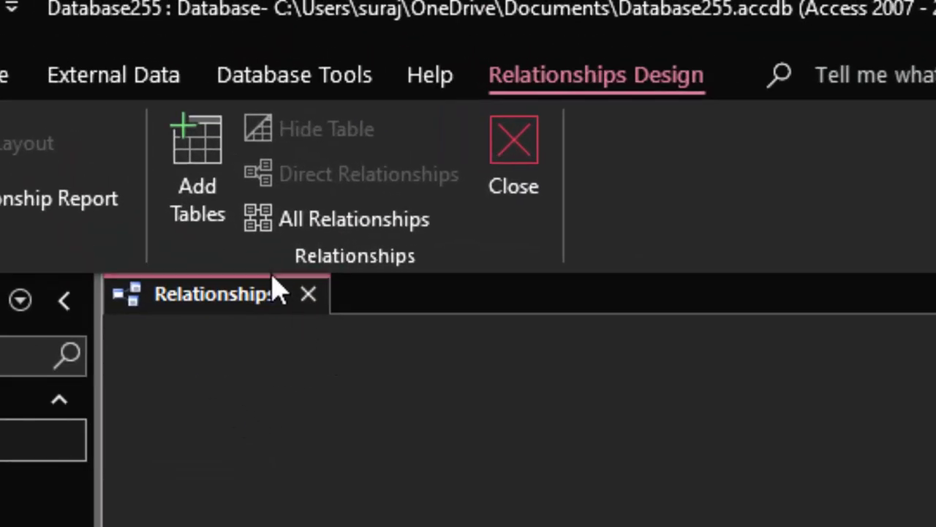
# Add Registration_T and StudentR to the Relationships layout.
pyautogui.click(209, 162)
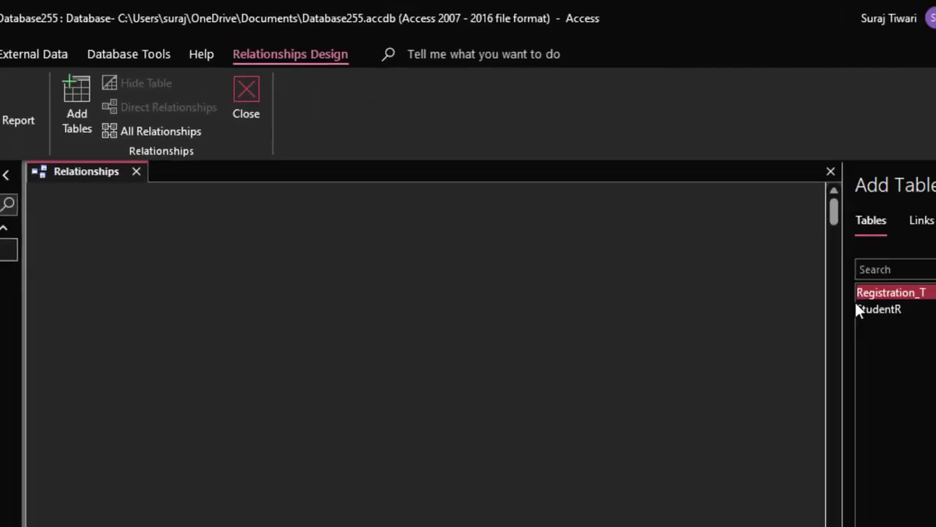
pyautogui.moveTo(768, 258); pyautogui.dragTo(140, 261)
pyautogui.moveTo(749, 267); pyautogui.dragTo(337, 300)
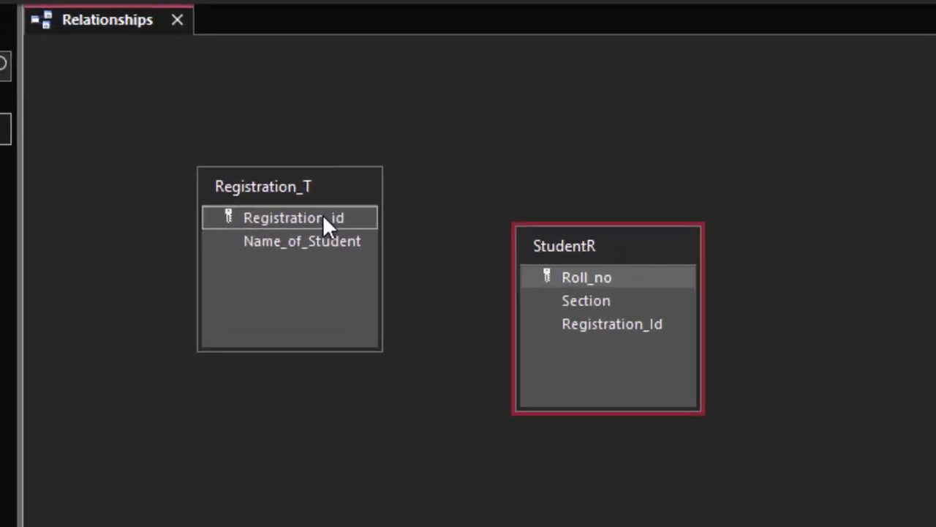
# Link Registration_id to StudentR's Registration_Id with referential integrity, cascade update and cascade delete.
pyautogui.moveTo(209, 275); pyautogui.dragTo(351, 346)
pyautogui.moveTo(643, 323); pyautogui.dragTo(674, 315)
pyautogui.click(618, 139)
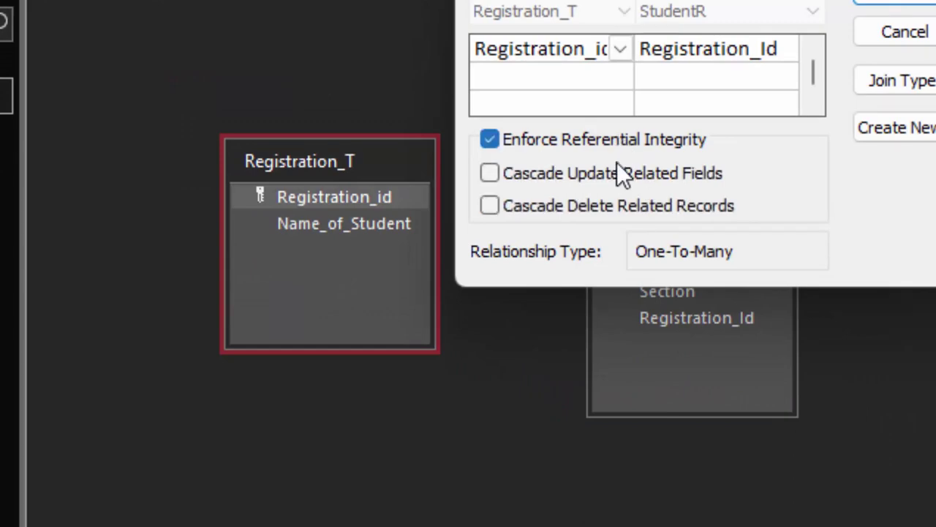
pyautogui.click(618, 172)
pyautogui.click(644, 206)
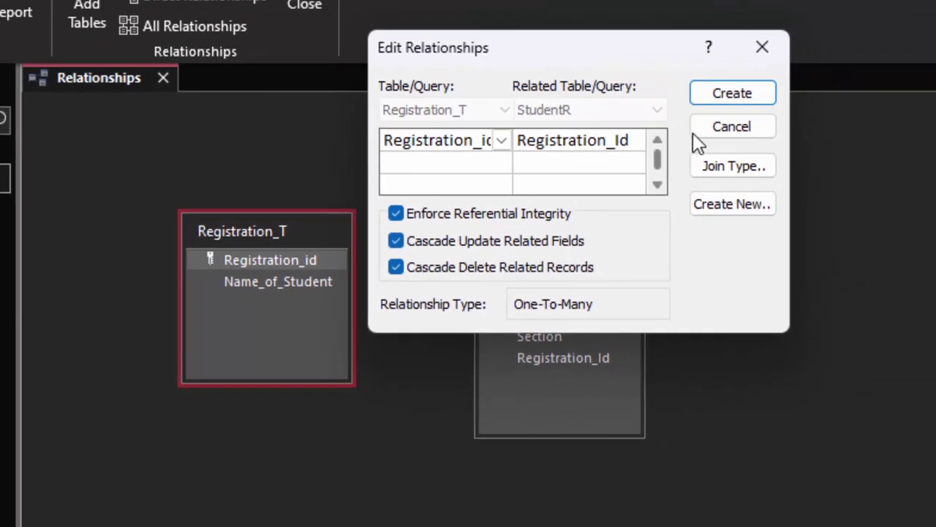
pyautogui.click(721, 97)
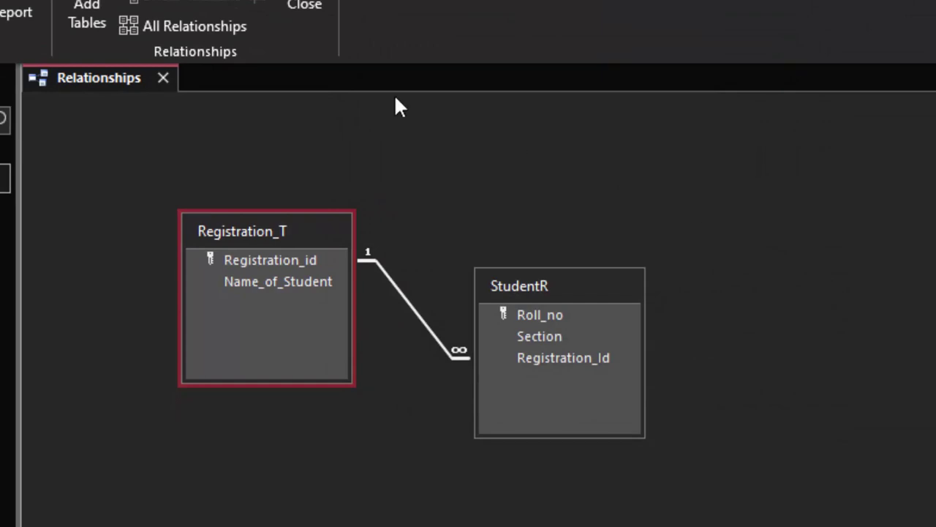
# Delete the newly created relationship line and confirm its removal.
pyautogui.click(456, 357)
pyautogui.press('Delete')
pyautogui.click(515, 362)
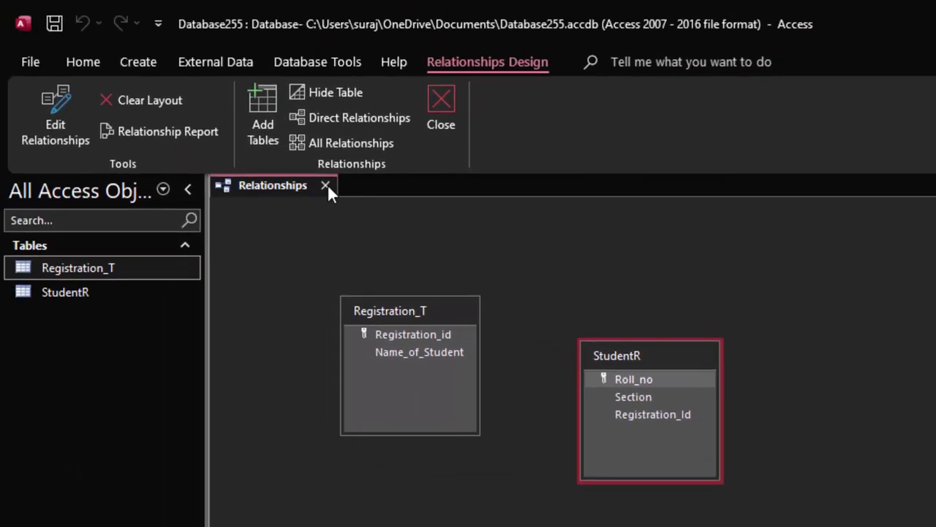
# Close Relationships without saving changes and open the Registration_T records.
pyautogui.click(325, 185)
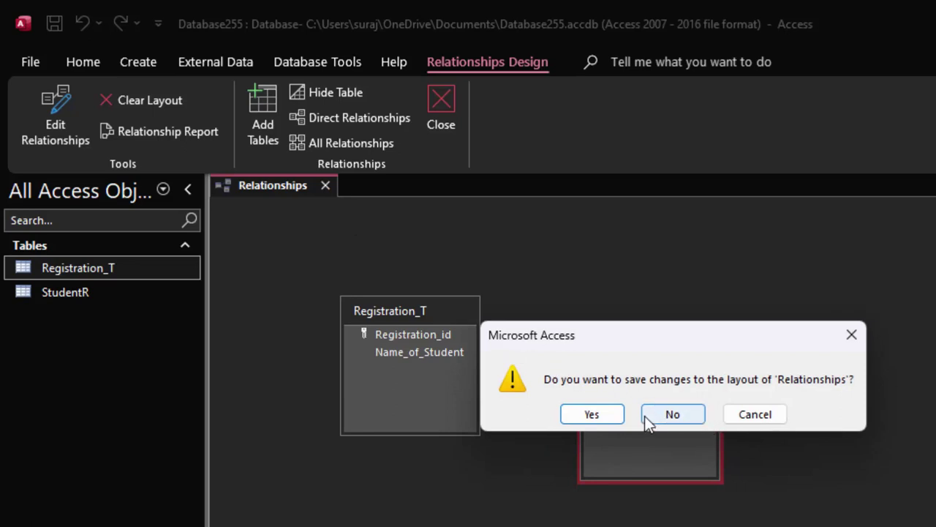
pyautogui.click(647, 413)
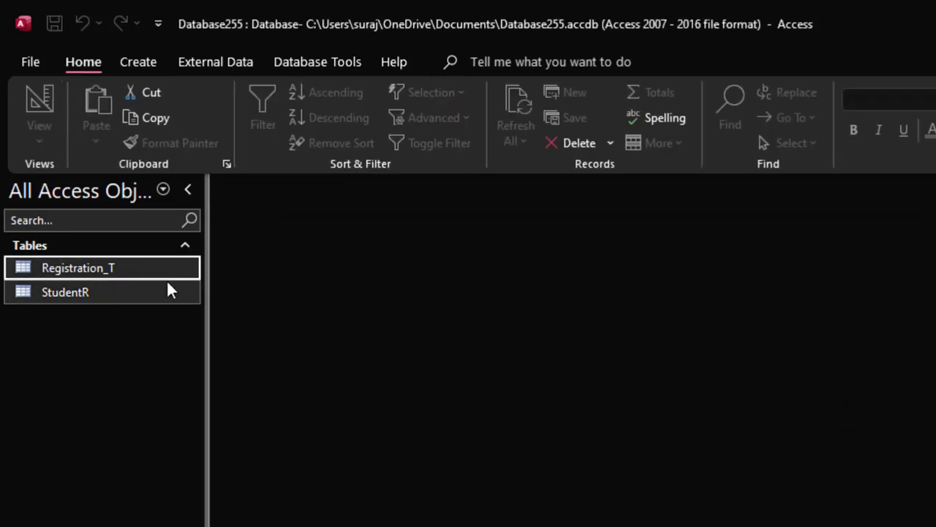
pyautogui.doubleClick(167, 267)
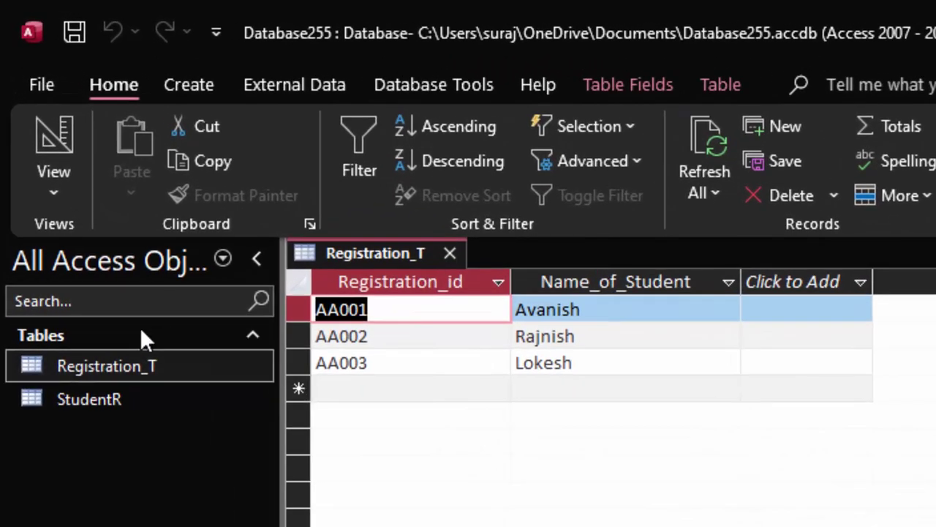
# Reopen Relationships from Database Tools and add Registration_T and StudentR.
pyautogui.click(409, 82)
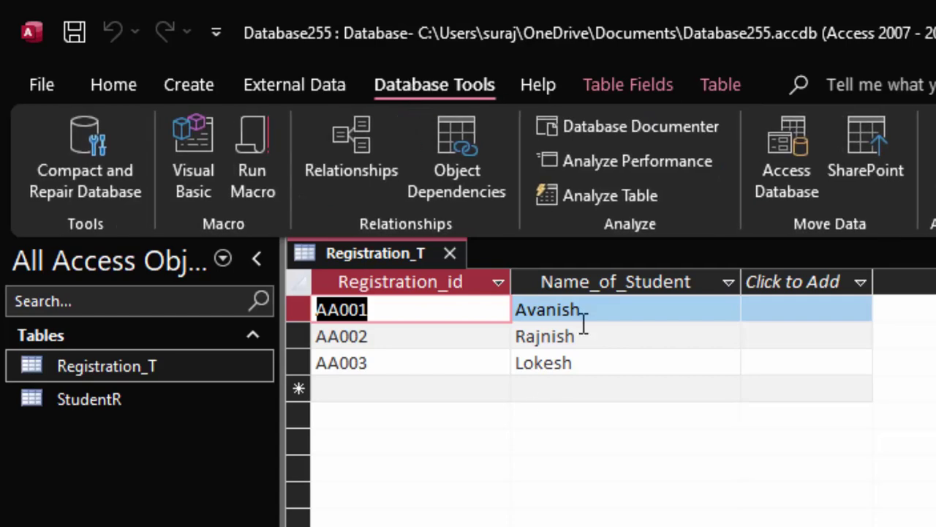
pyautogui.click(343, 123)
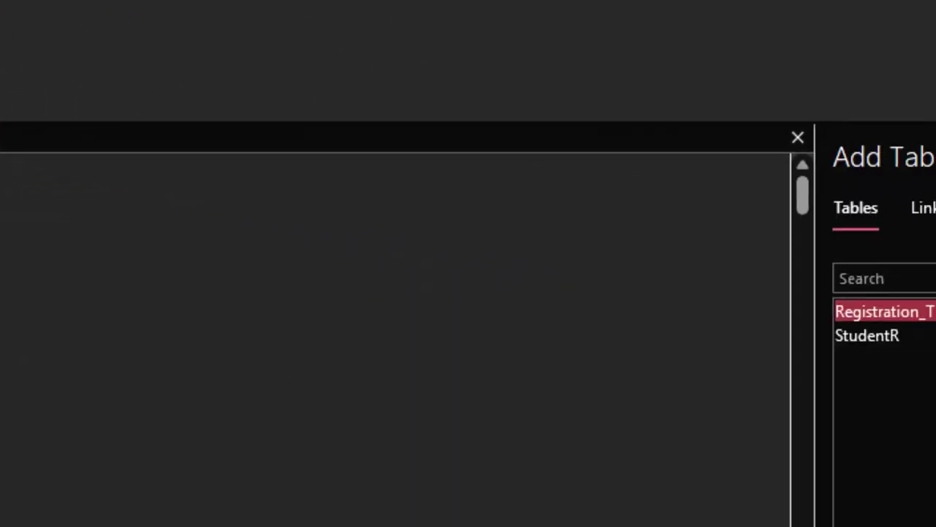
pyautogui.moveTo(748, 236); pyautogui.dragTo(73, 231)
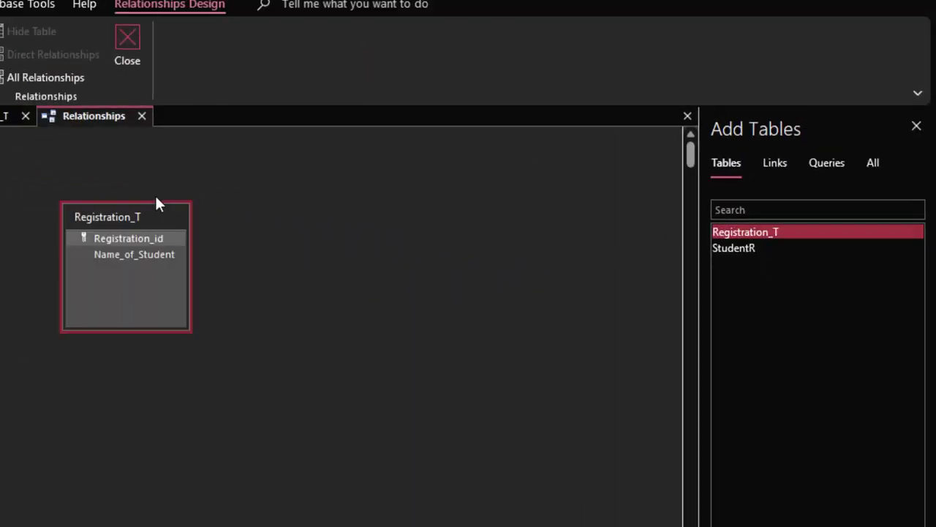
pyautogui.moveTo(752, 245); pyautogui.dragTo(304, 227)
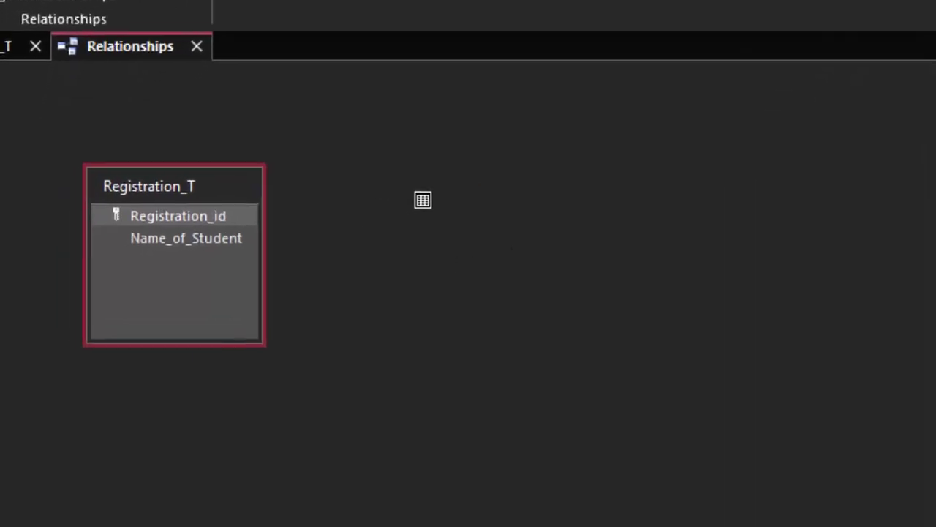
# Attempt the Registration_id link with integrity and cascades, dismiss the table-locked error, and cancel.
pyautogui.moveTo(422, 199); pyautogui.dragTo(431, 204)
pyautogui.moveTo(209, 203); pyautogui.dragTo(574, 260)
pyautogui.click(455, 183)
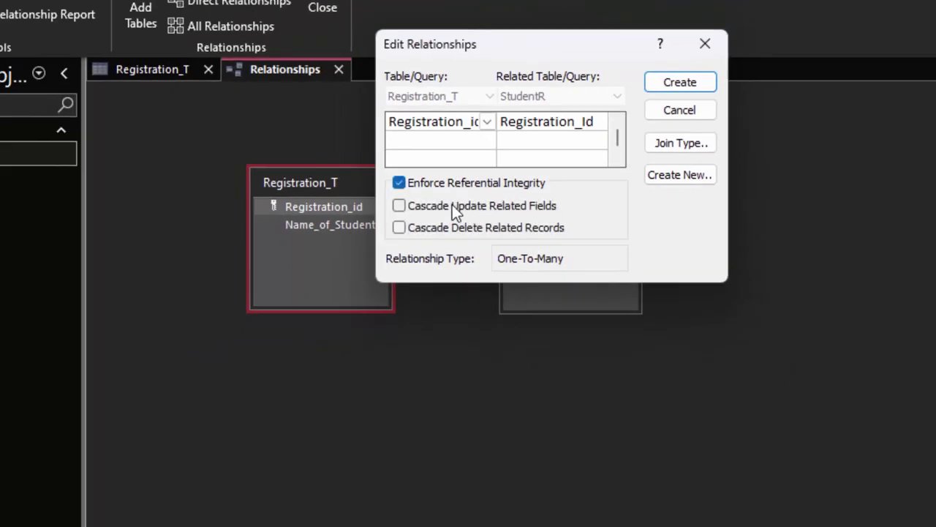
pyautogui.click(452, 206)
pyautogui.click(453, 228)
pyautogui.click(673, 83)
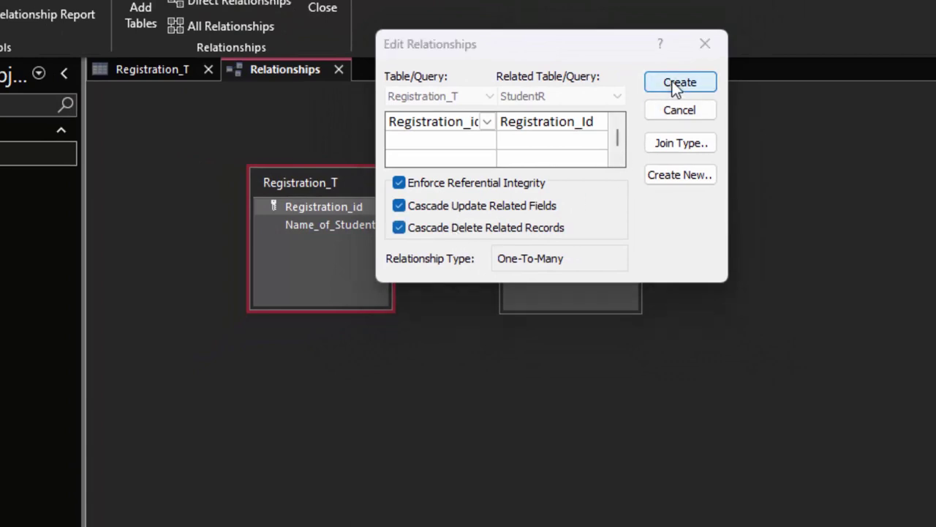
pyautogui.click(518, 303)
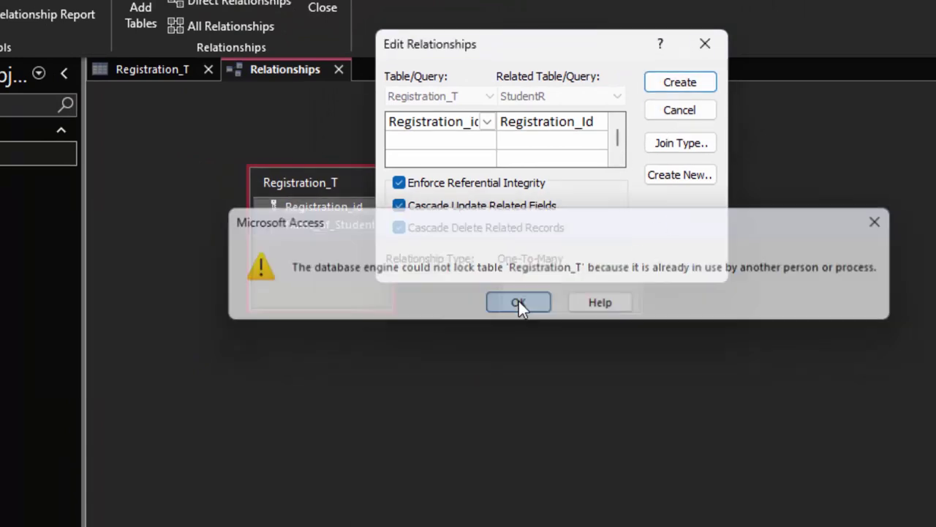
pyautogui.click(702, 42)
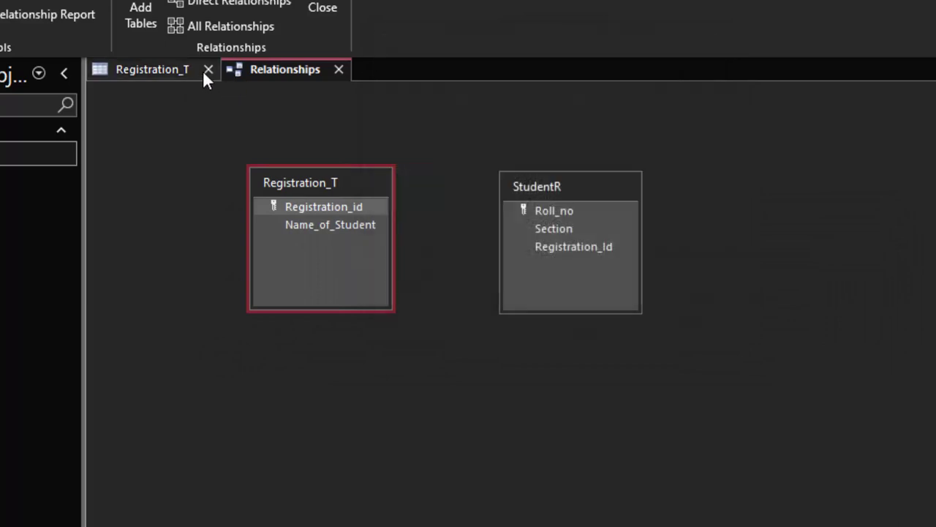
# Close the Registration_T datasheet, then join Registration_id to Registration_Id with integrity and both cascades.
pyautogui.click(206, 71)
pyautogui.click(359, 205)
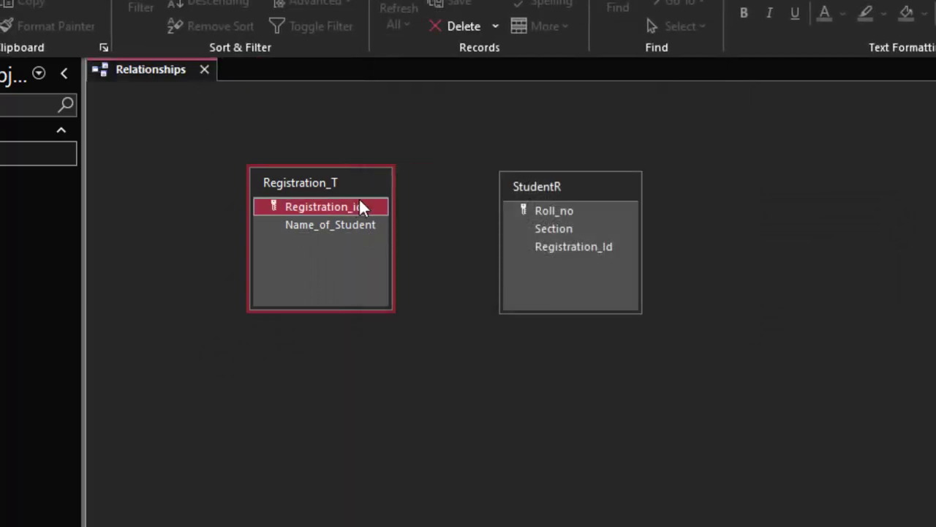
pyautogui.moveTo(359, 206); pyautogui.dragTo(448, 231)
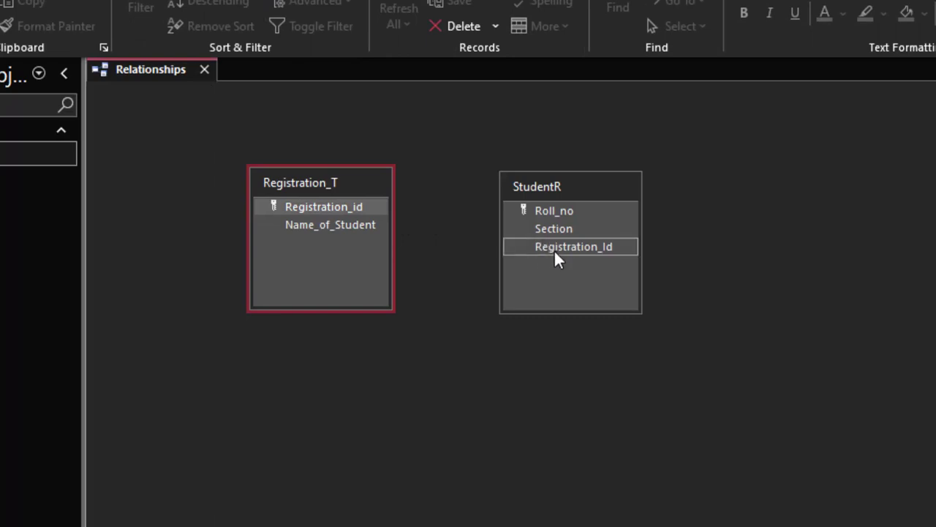
pyautogui.moveTo(556, 255); pyautogui.dragTo(482, 269)
pyautogui.moveTo(313, 207)
pyautogui.mouseDown()
pyautogui.moveTo(552, 259)
pyautogui.moveTo(549, 245)
pyautogui.mouseUp()
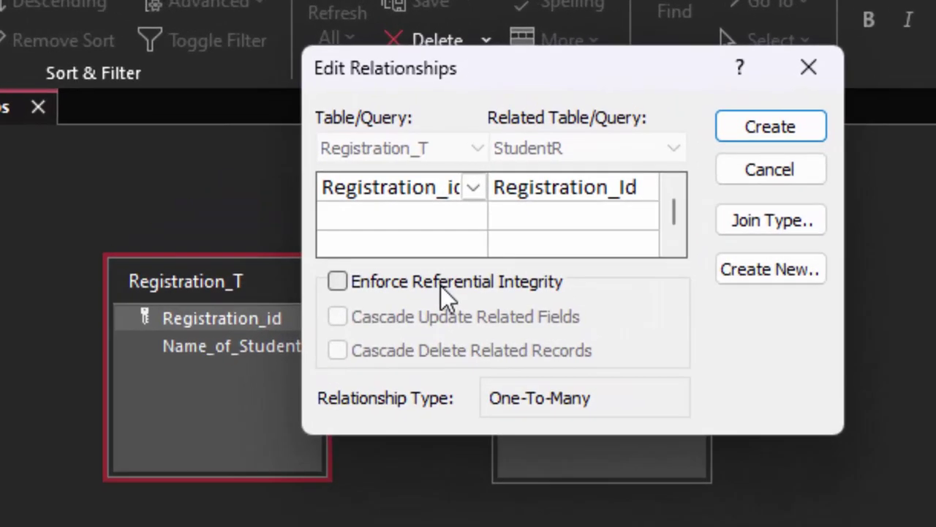
pyautogui.click(439, 284)
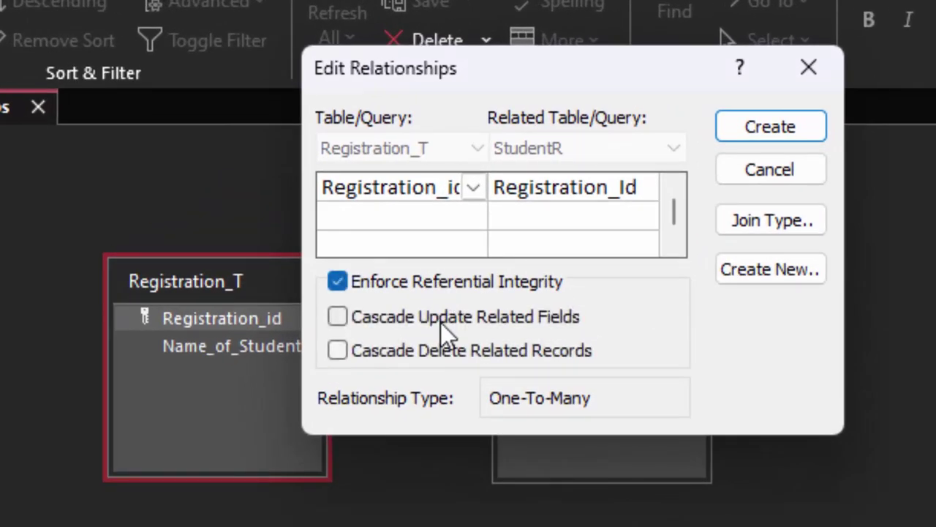
pyautogui.click(440, 323)
pyautogui.click(446, 353)
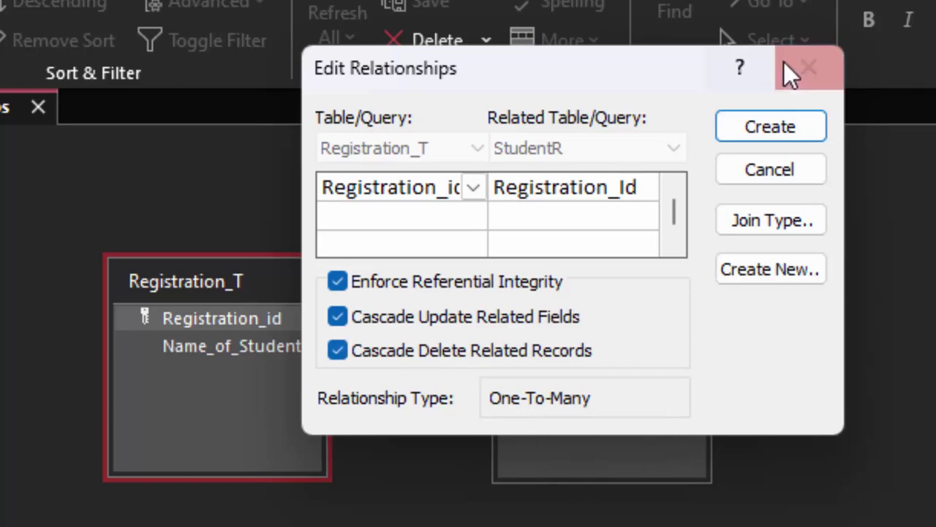
pyautogui.click(809, 124)
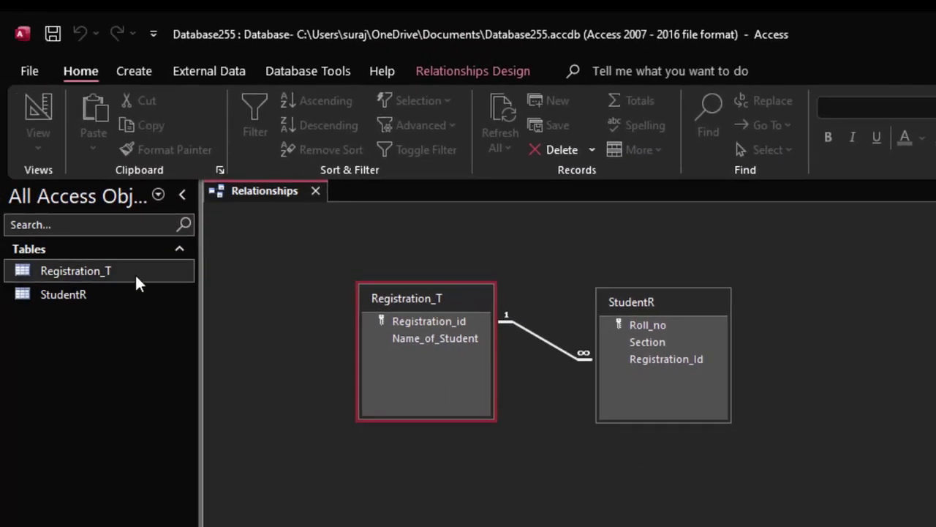
pyautogui.click(139, 282)
# Open Registration_T and expand AA001 to show its StudentR row (Roll_no 1, Section A).
pyautogui.doubleClick(136, 278)
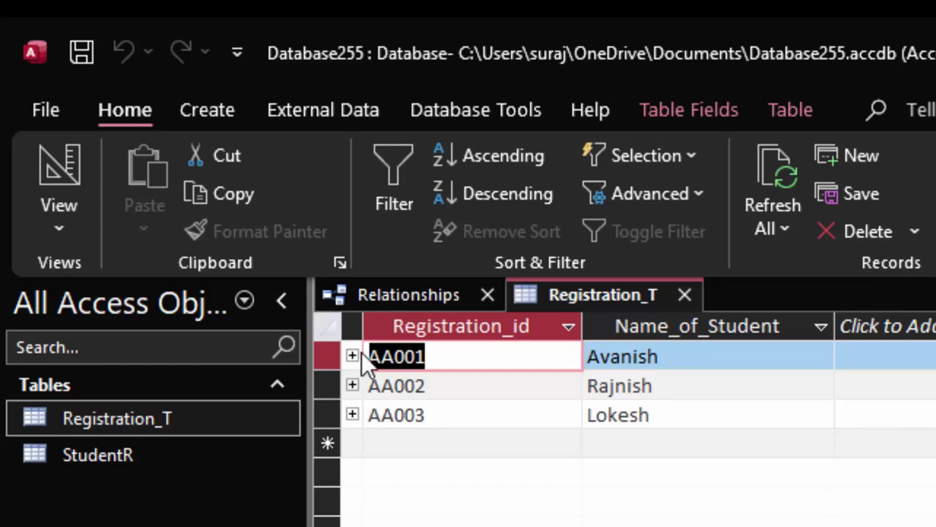
pyautogui.click(355, 356)
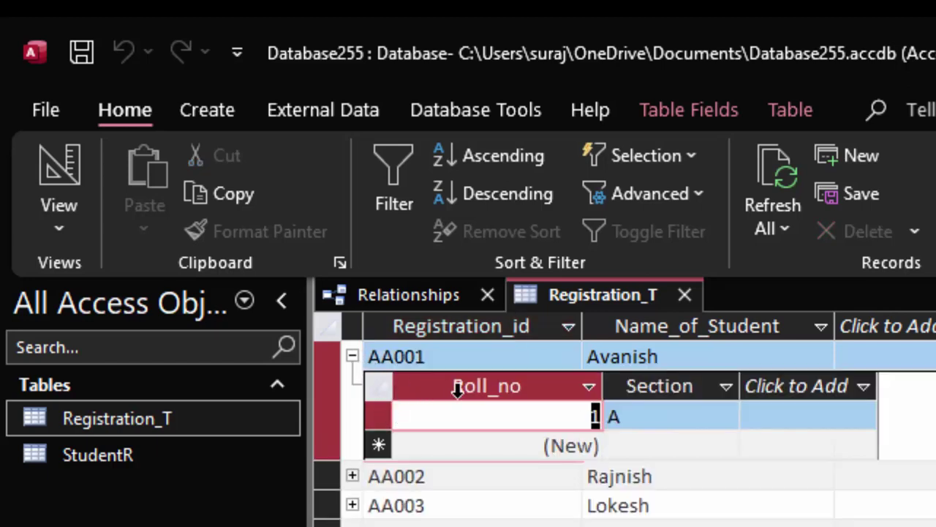